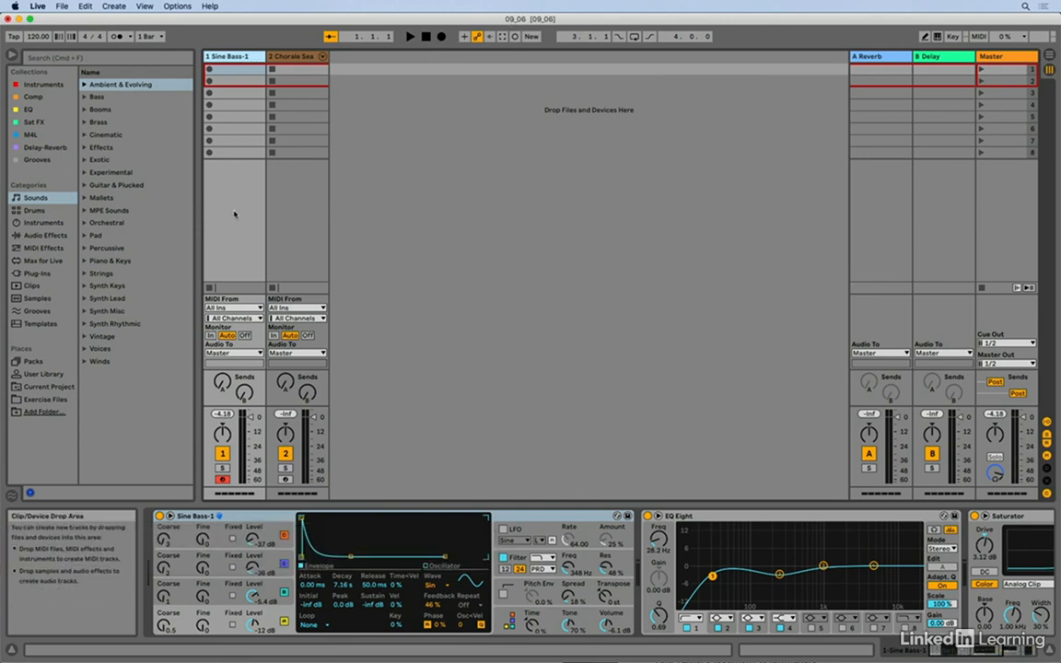
# Group all devices on the Sine Bass-1 track into an Instrument Rack and show its macro controls.
pyautogui.click(551, 520)
pyautogui.hscroll(10, 551, 523)
pyautogui.hscroll(-10, 551, 522)
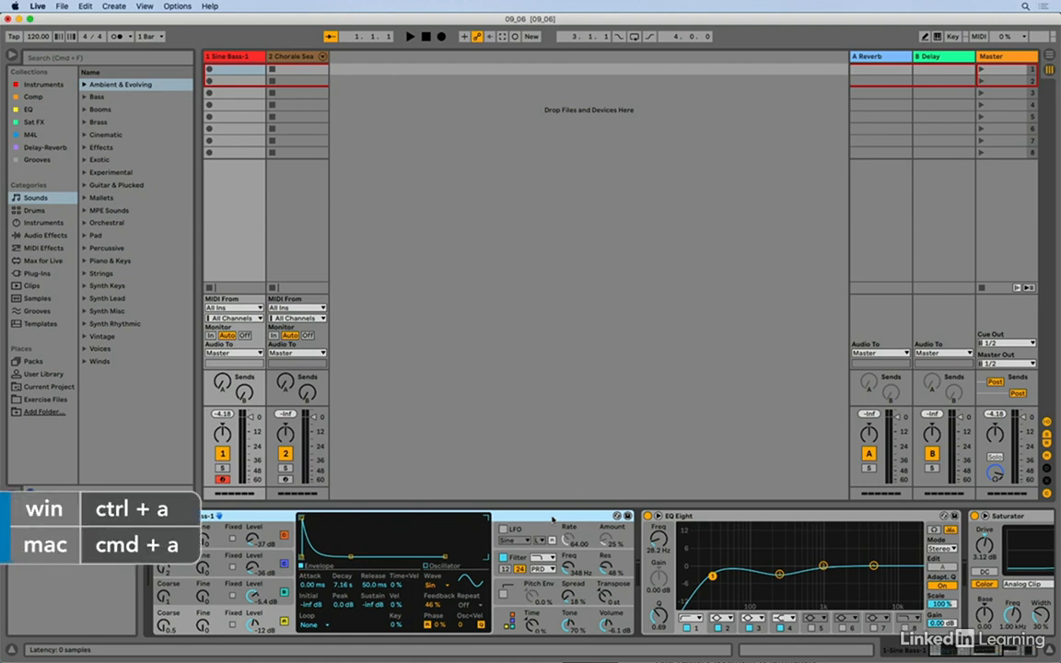
pyautogui.press('super+a')
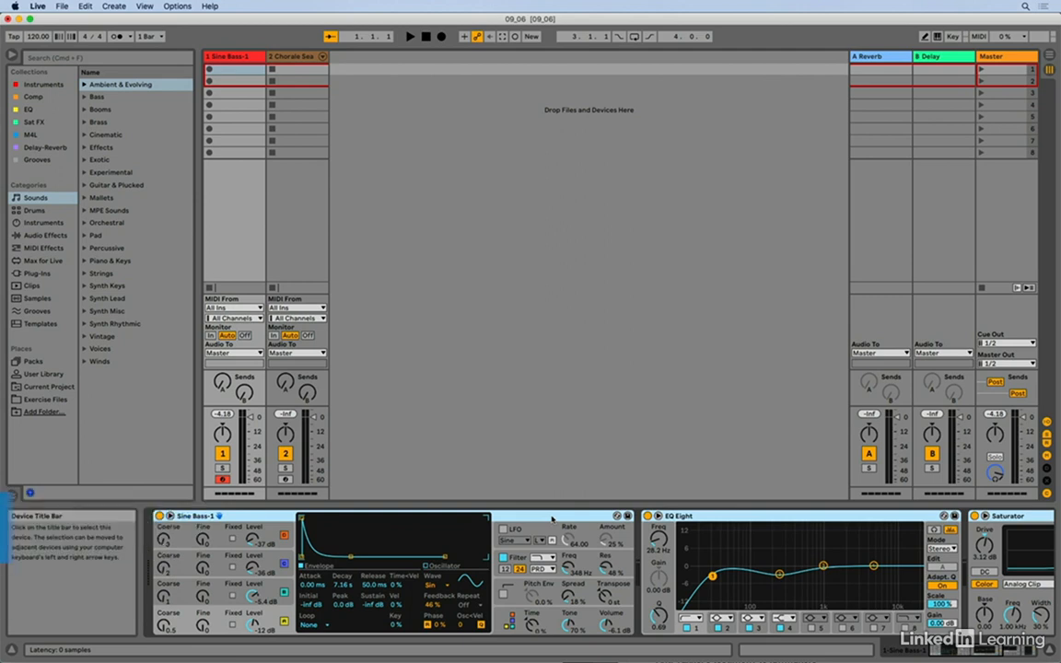
pyautogui.press('super+g')
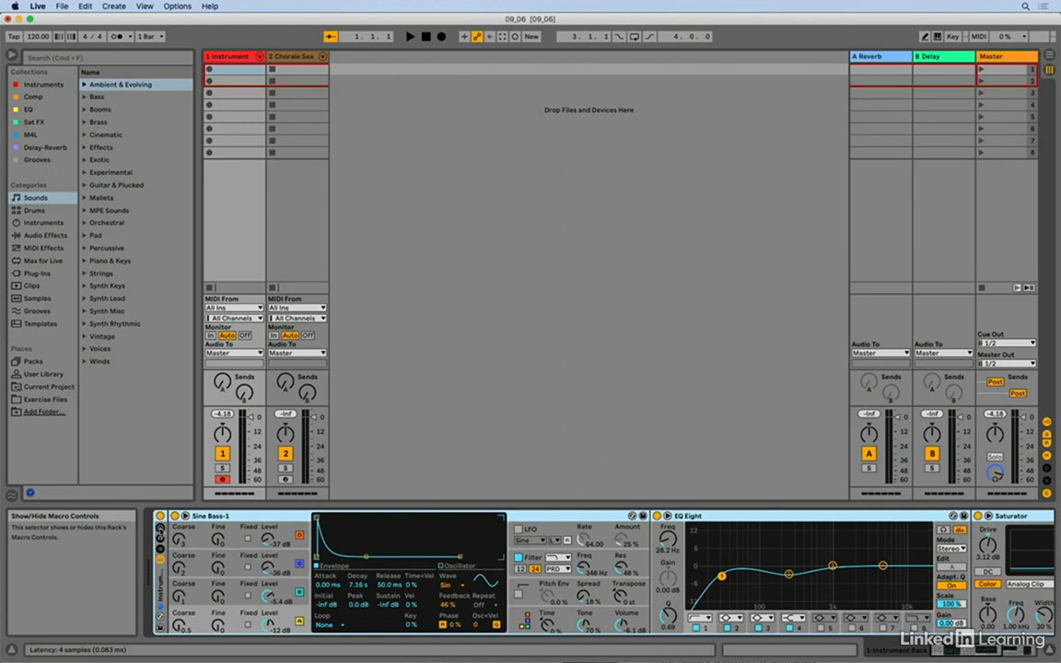
pyautogui.click(160, 530)
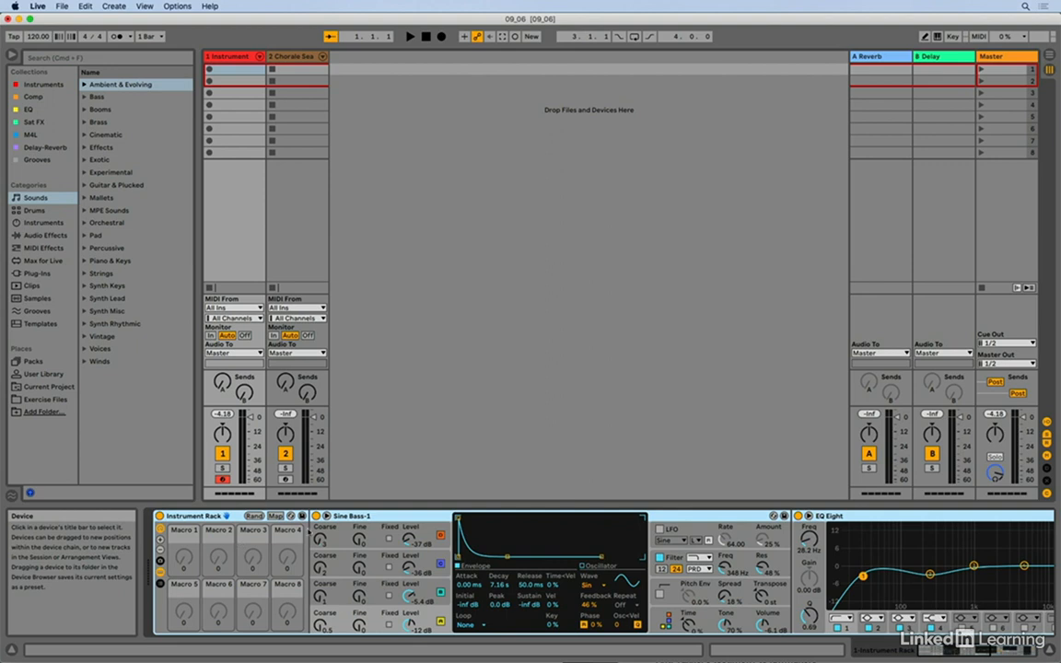
# Map the Spread parameter of Sine Bass-1 to Macro 1 using macro map mode, leaving map mode when done.
pyautogui.click(275, 517)
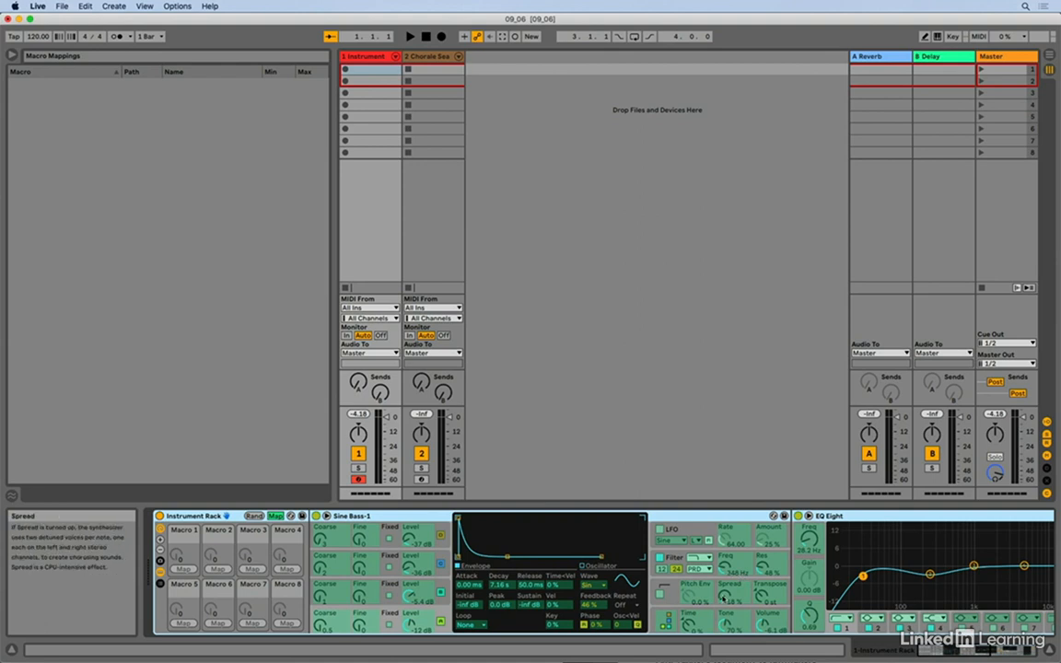
pyautogui.click(724, 597)
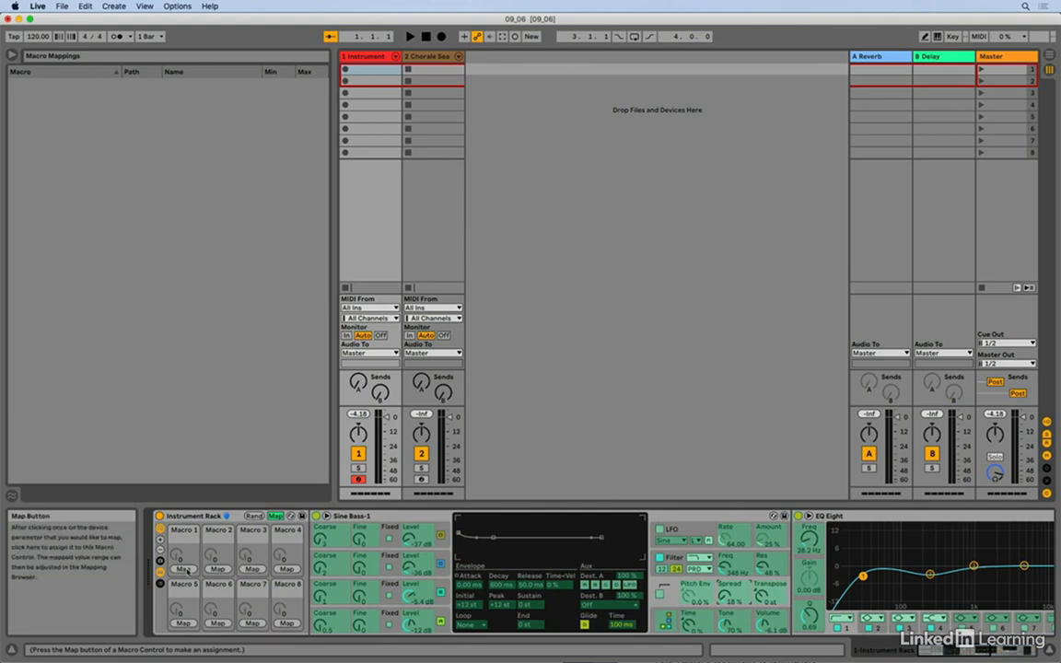
pyautogui.click(183, 569)
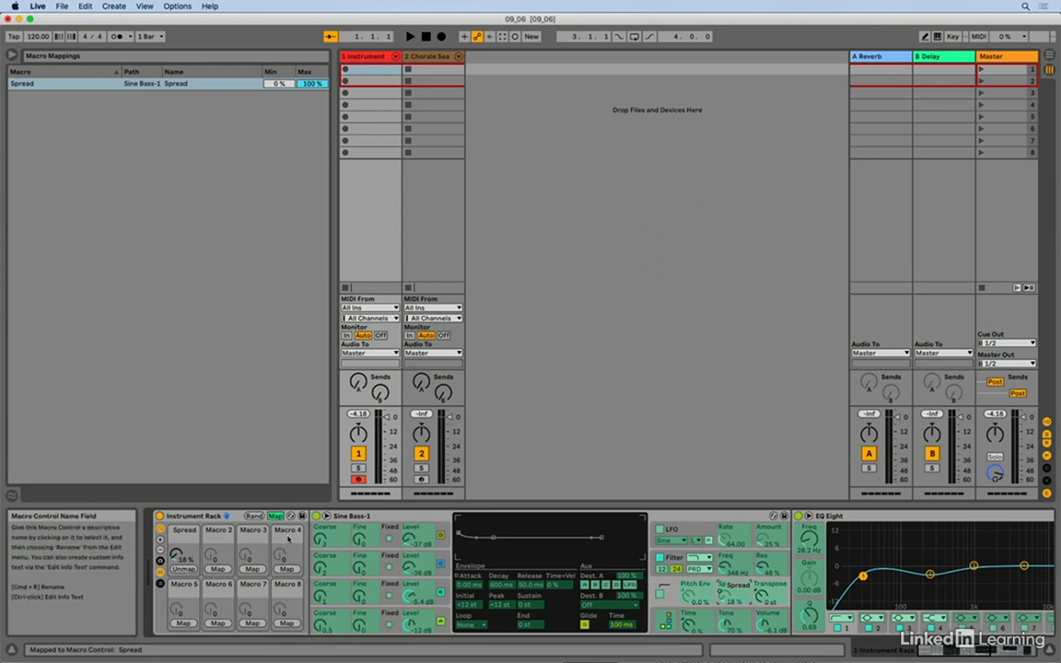
pyautogui.press('Escape')
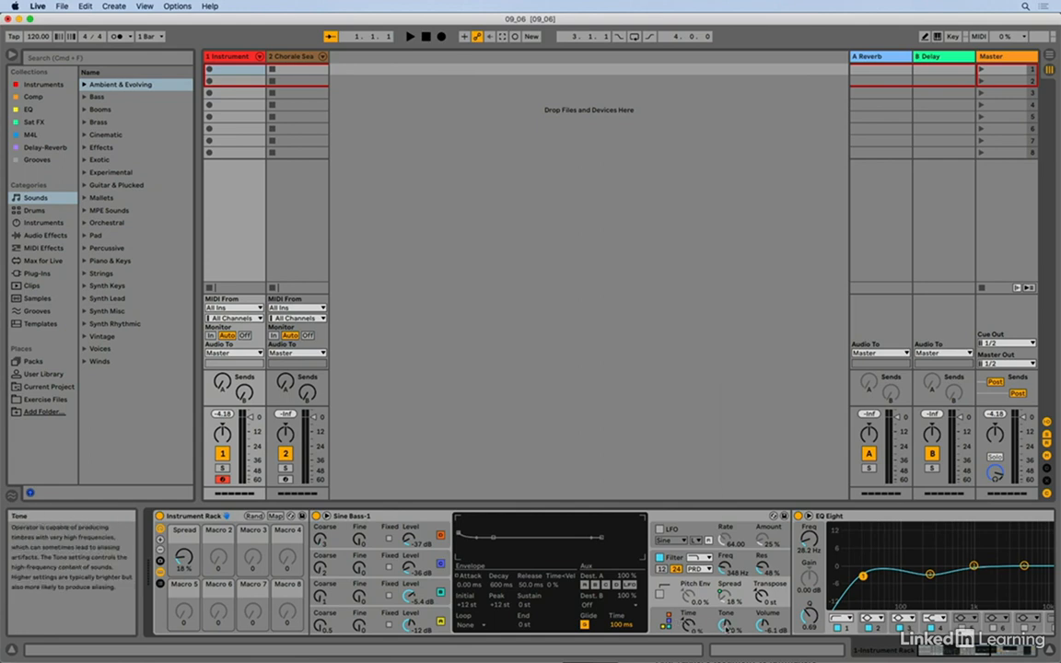
# Map the Tone parameter of Sine Bass-1 to Macro 2 and the EQ Eight band 1 frequency to Macro 3.
pyautogui.rightClick(727, 626)
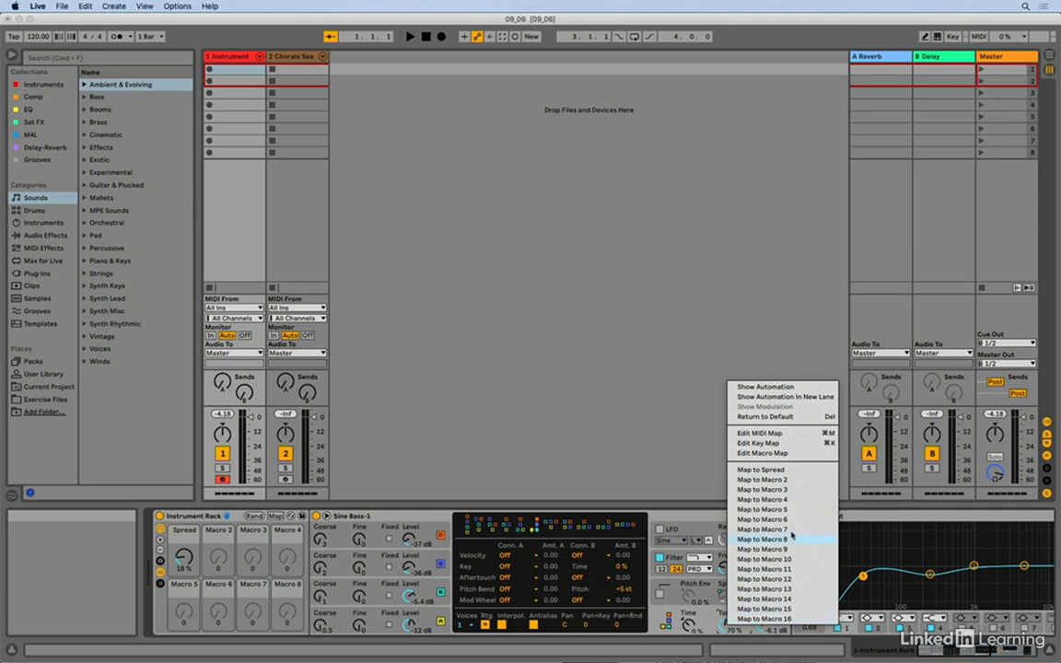
pyautogui.click(783, 481)
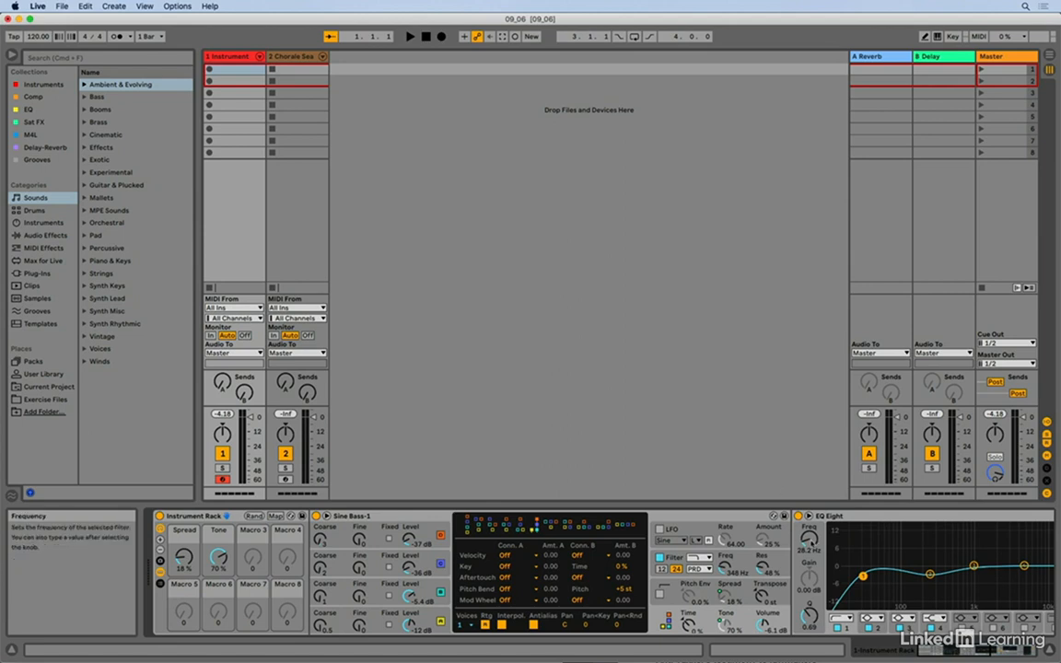
pyautogui.rightClick(811, 539)
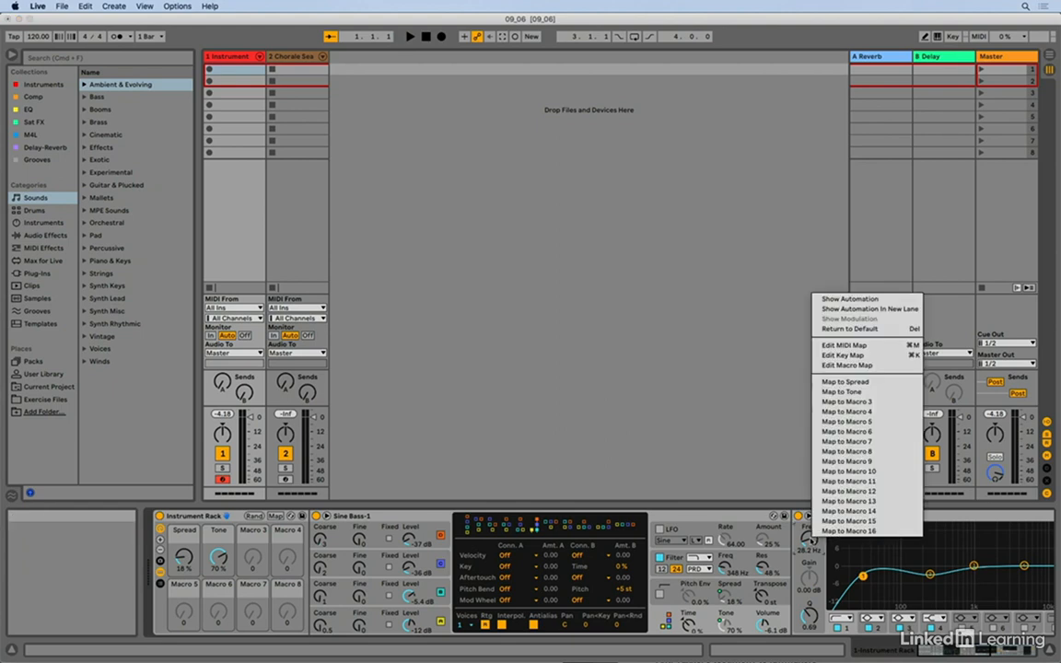
pyautogui.click(844, 401)
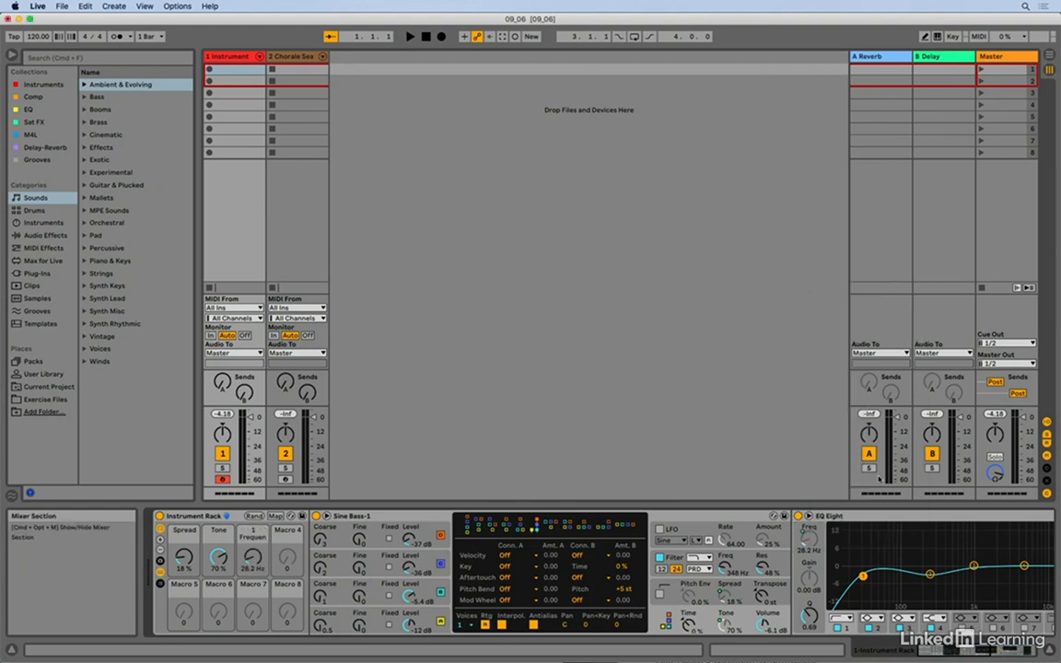
# Map the Saturator's Drive to Macro 4 and the Compressor's Dry/Wet to Macro 5.
pyautogui.hscroll(10, 876, 551)
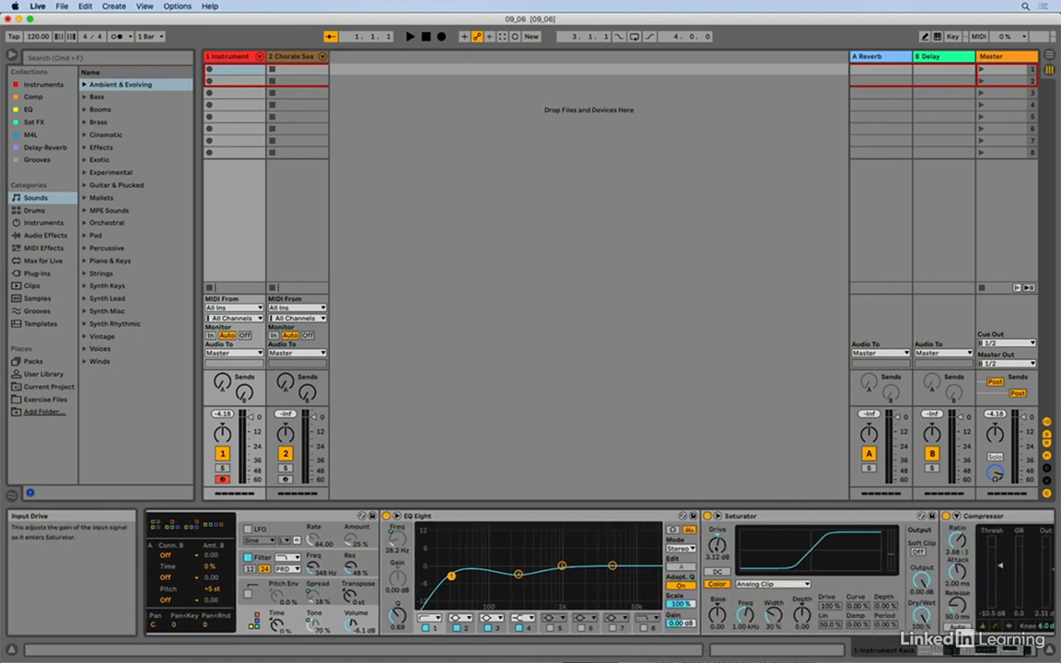
pyautogui.rightClick(717, 545)
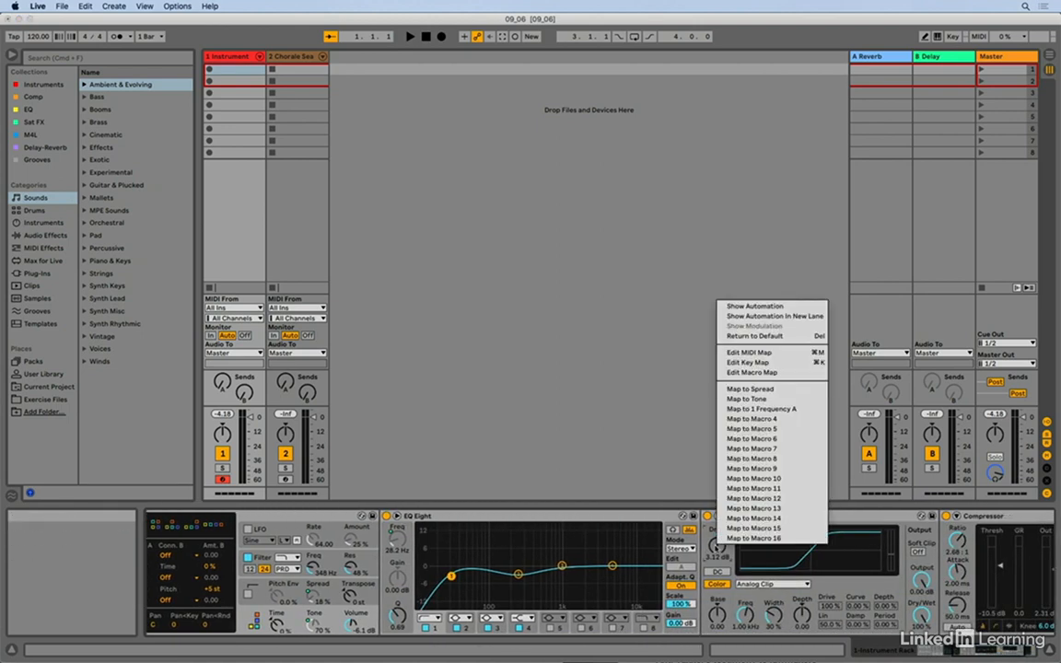
pyautogui.click(751, 419)
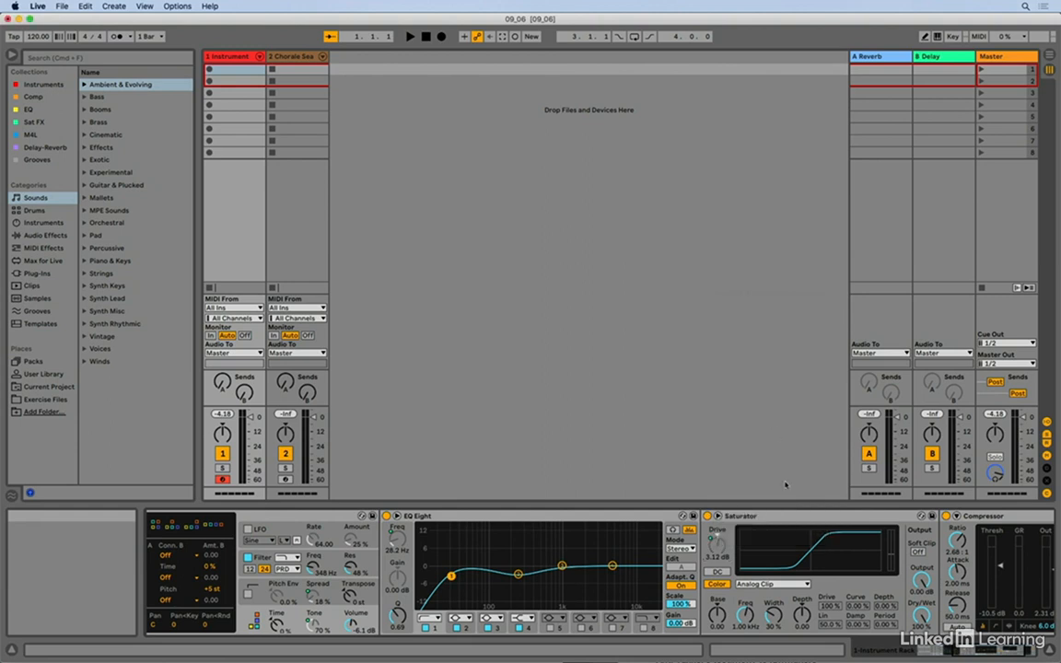
pyautogui.hscroll(3, 645, 562)
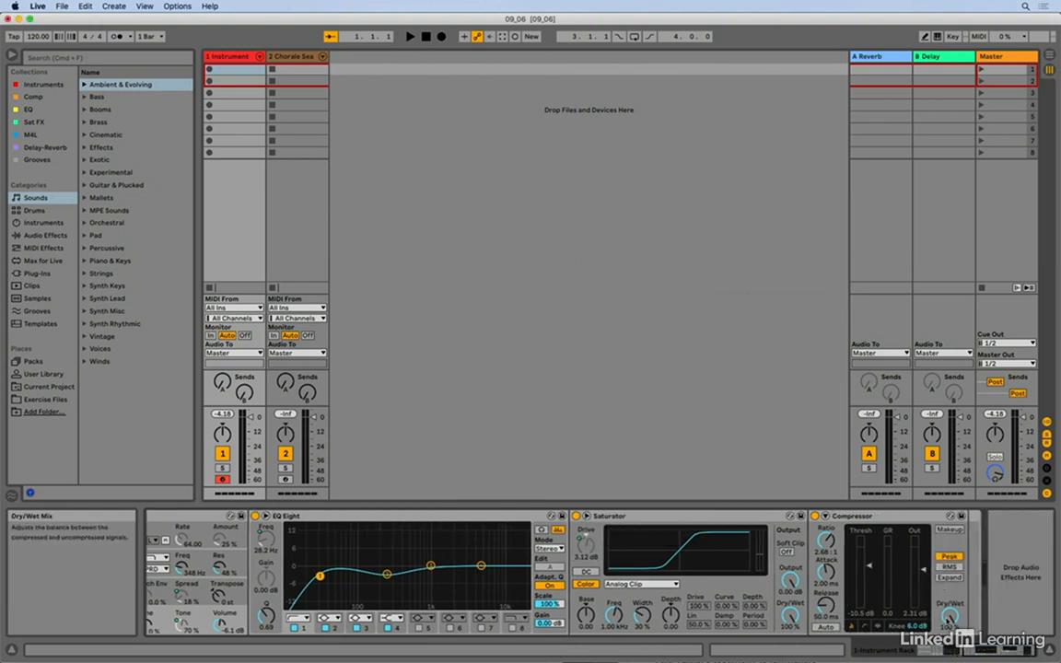
pyautogui.rightClick(938, 597)
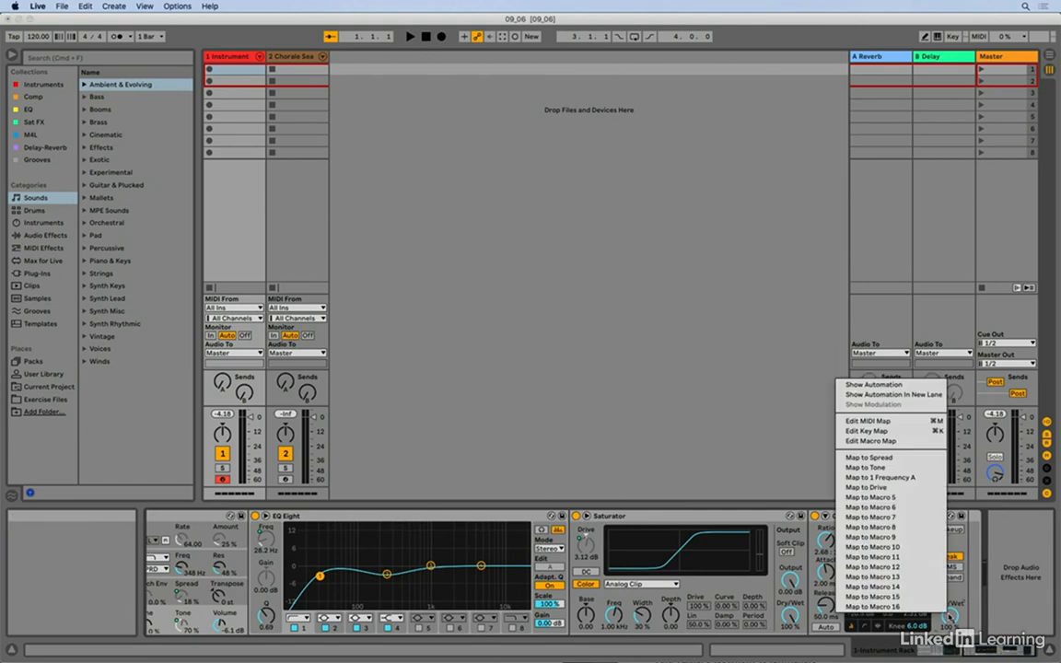
pyautogui.click(875, 498)
# Map the Volume parameter of Sine Bass-1 to Macro 6.
pyautogui.hscroll(-10, 739, 566)
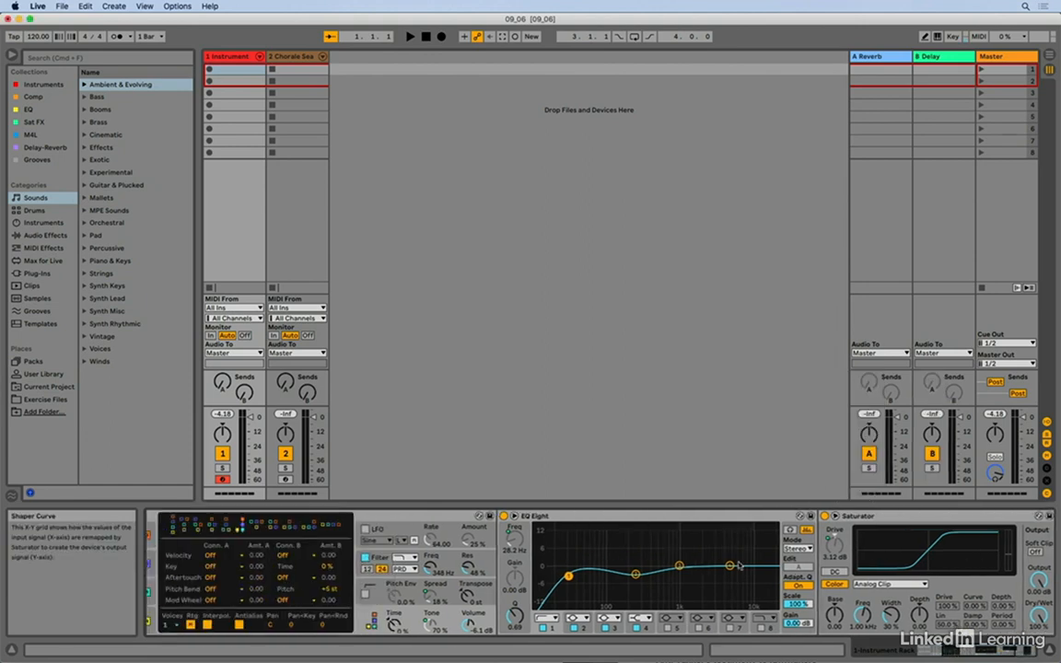
pyautogui.hscroll(-5, 739, 565)
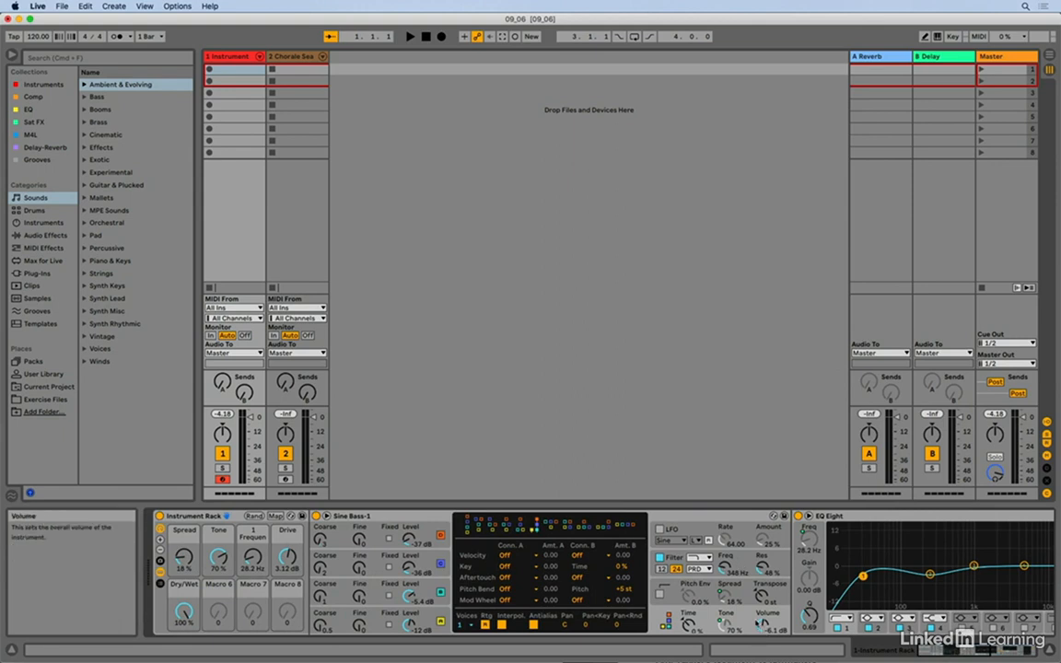
pyautogui.rightClick(764, 623)
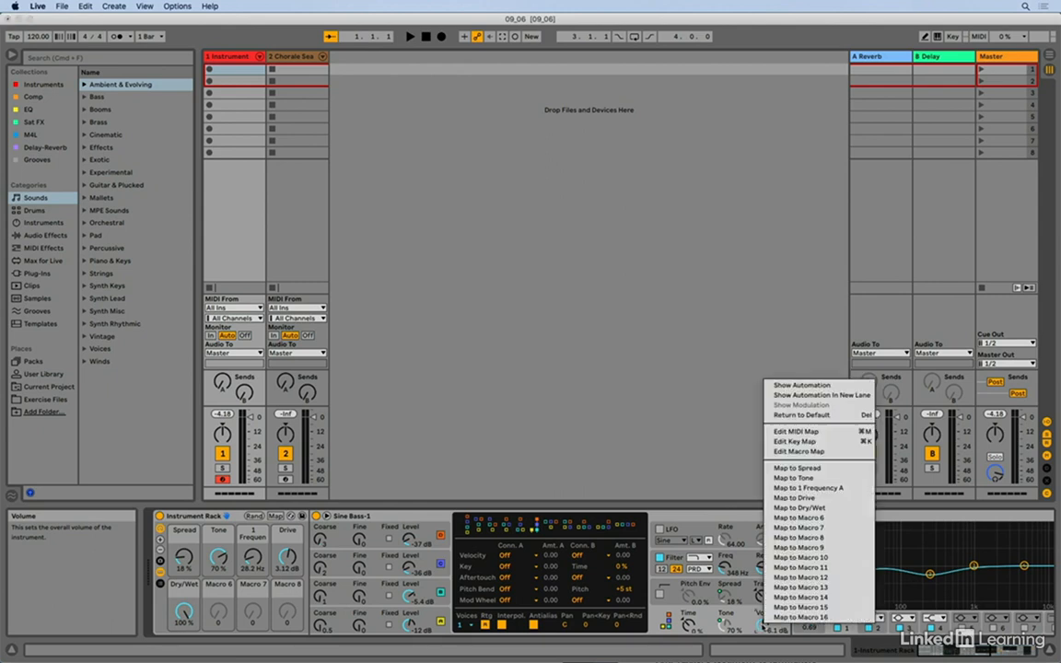
pyautogui.click(802, 518)
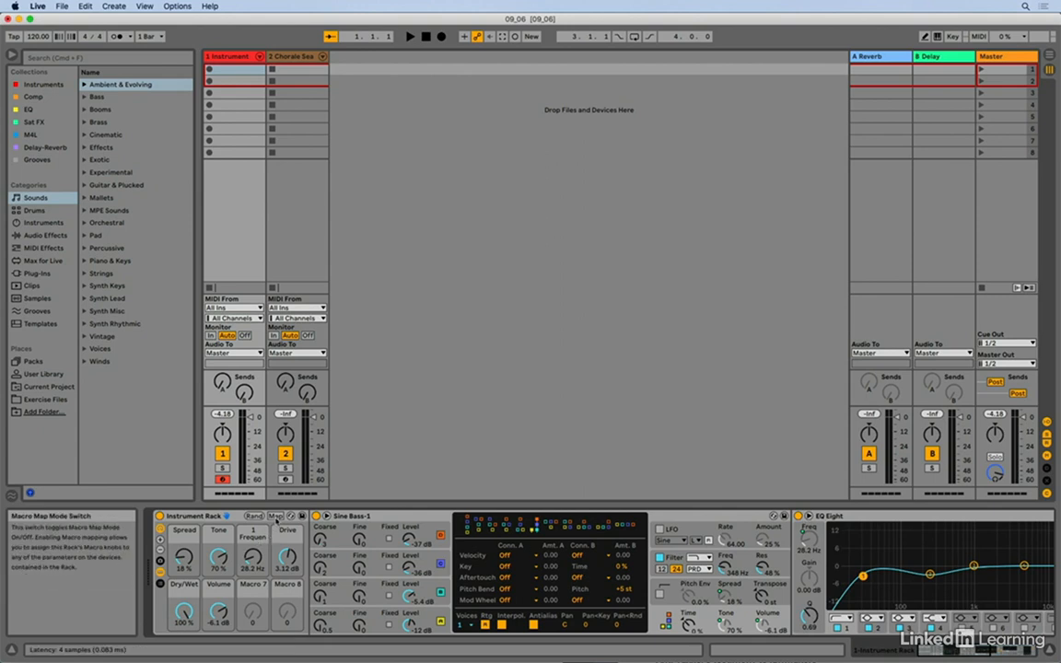
# Delete the EQ Eight 1 Frequency A mapping from the rack's macro mappings and leave macro map mode.
pyautogui.click(276, 517)
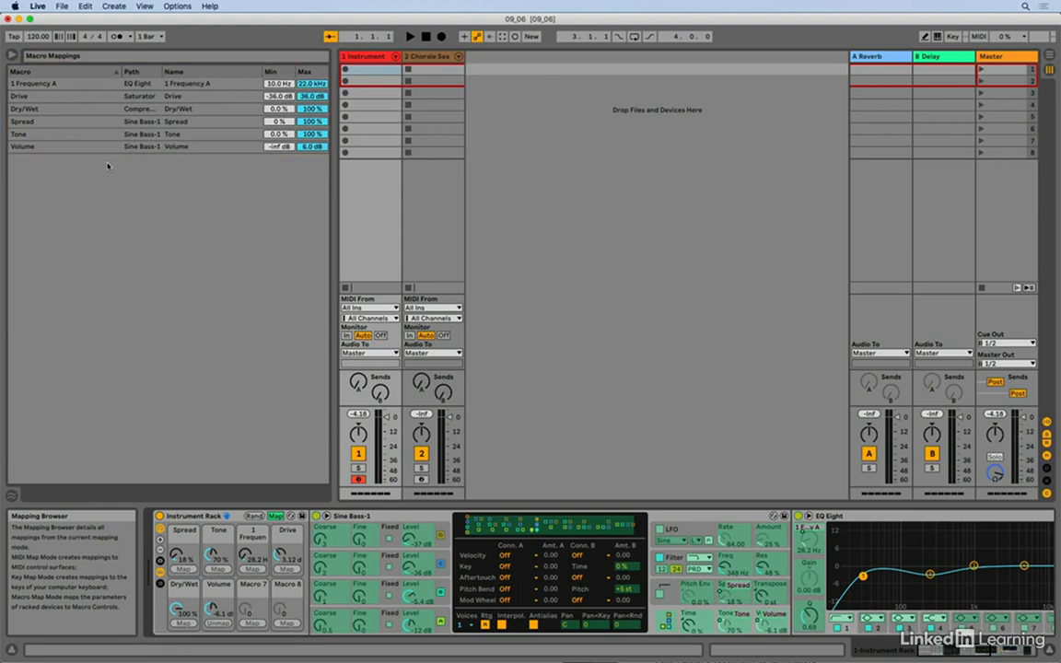
pyautogui.click(100, 86)
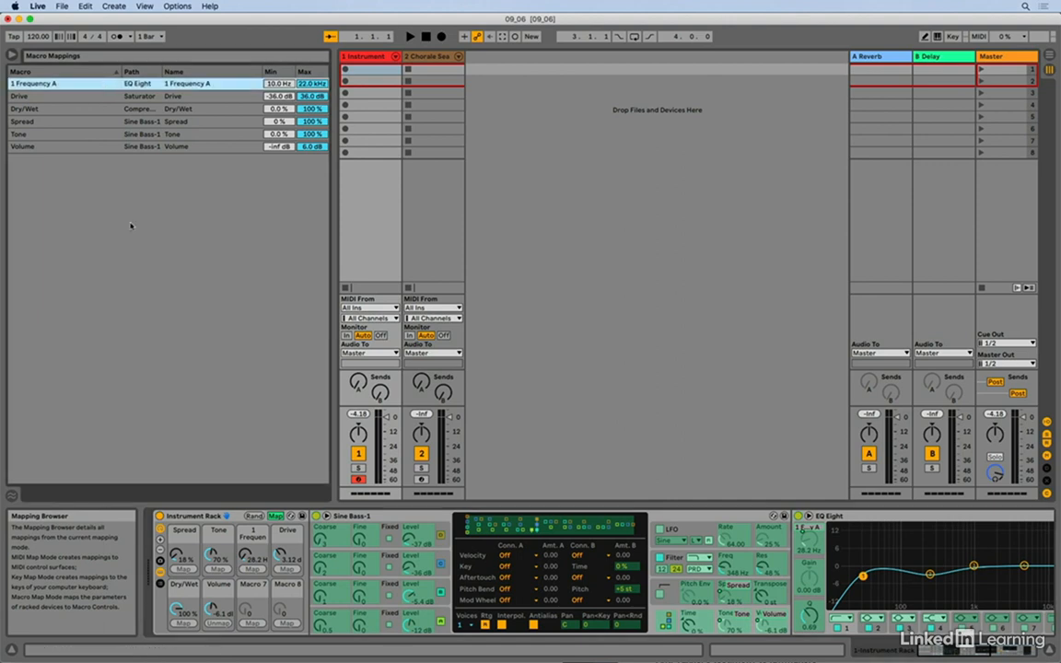
pyautogui.press('Delete')
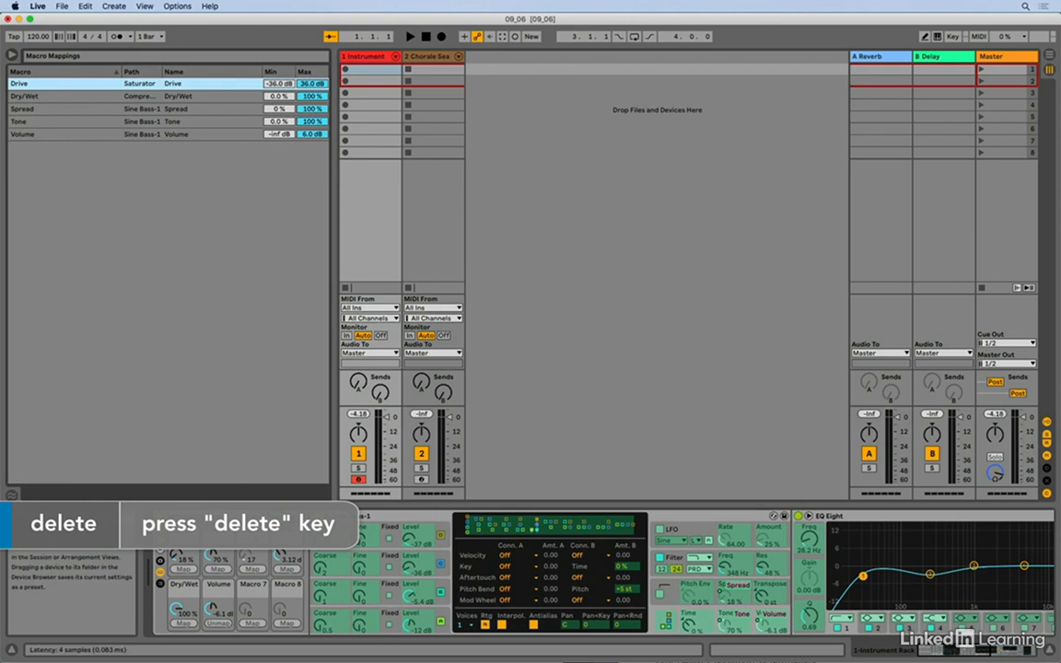
pyautogui.click(277, 517)
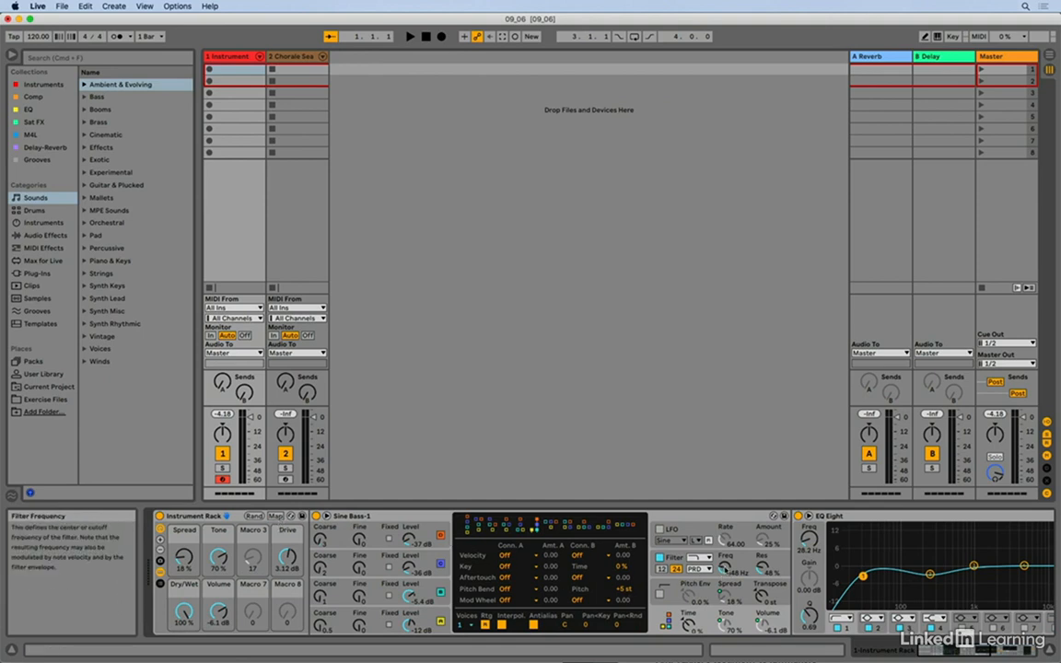
# Map both the filter frequency and the filter resonance of Sine Bass-1 to the rack's third macro.
pyautogui.rightClick(728, 568)
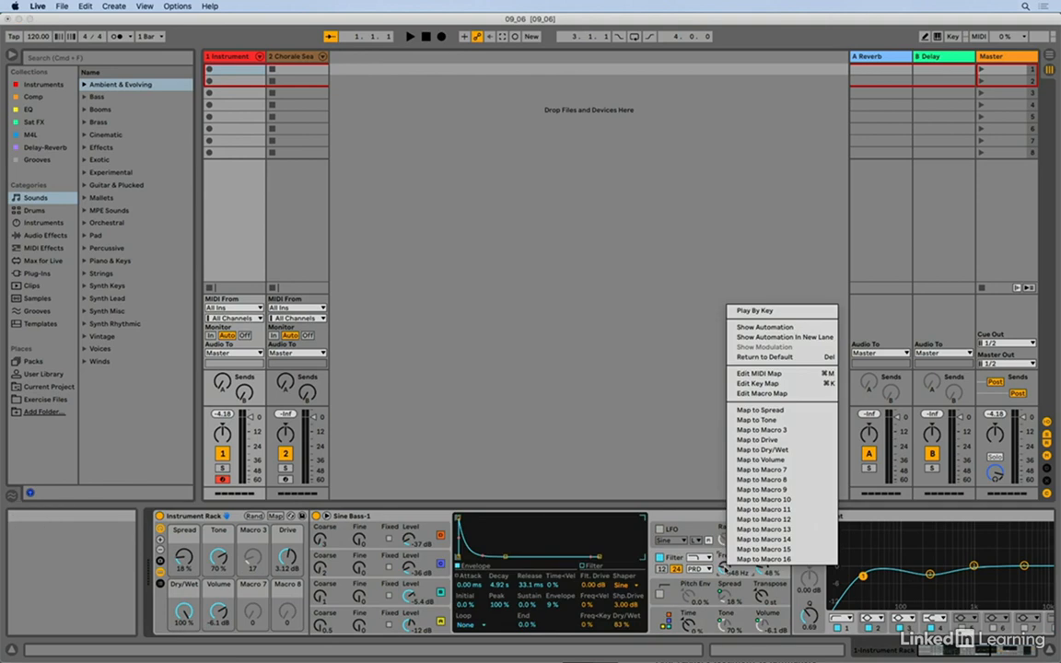
pyautogui.click(772, 430)
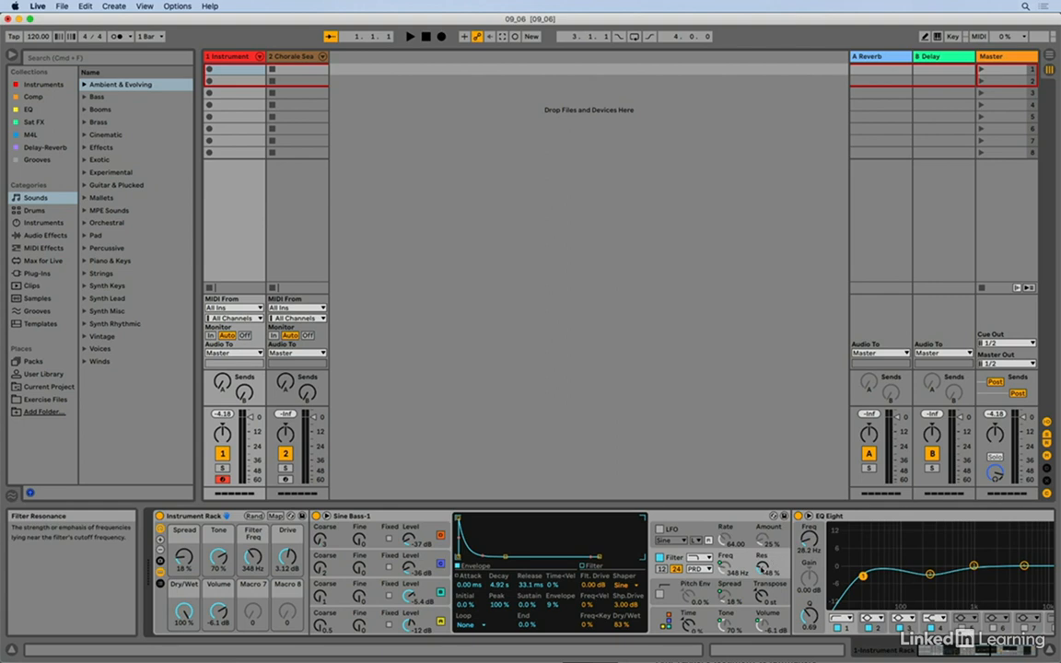
pyautogui.rightClick(763, 566)
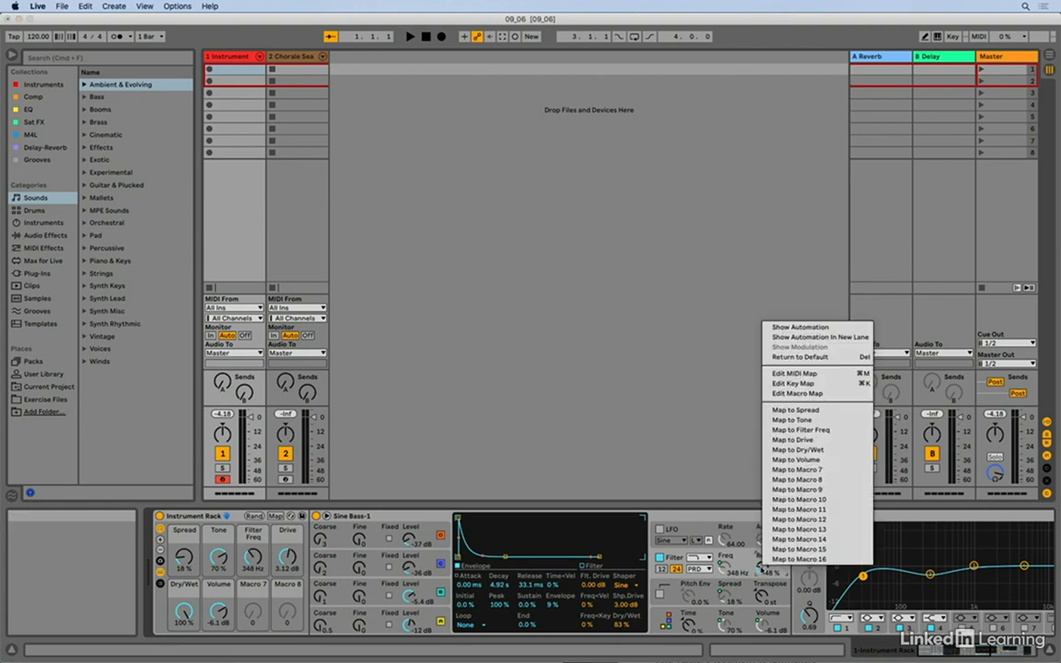
pyautogui.click(798, 429)
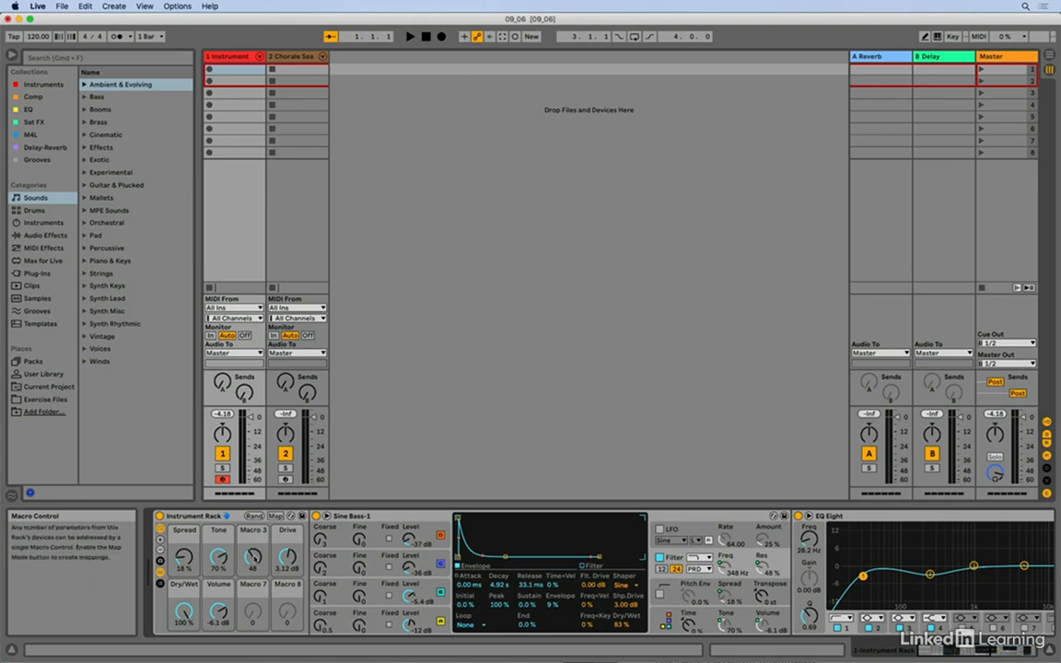
# Rename Macro 3 as "Filter Freq".
pyautogui.click(256, 530)
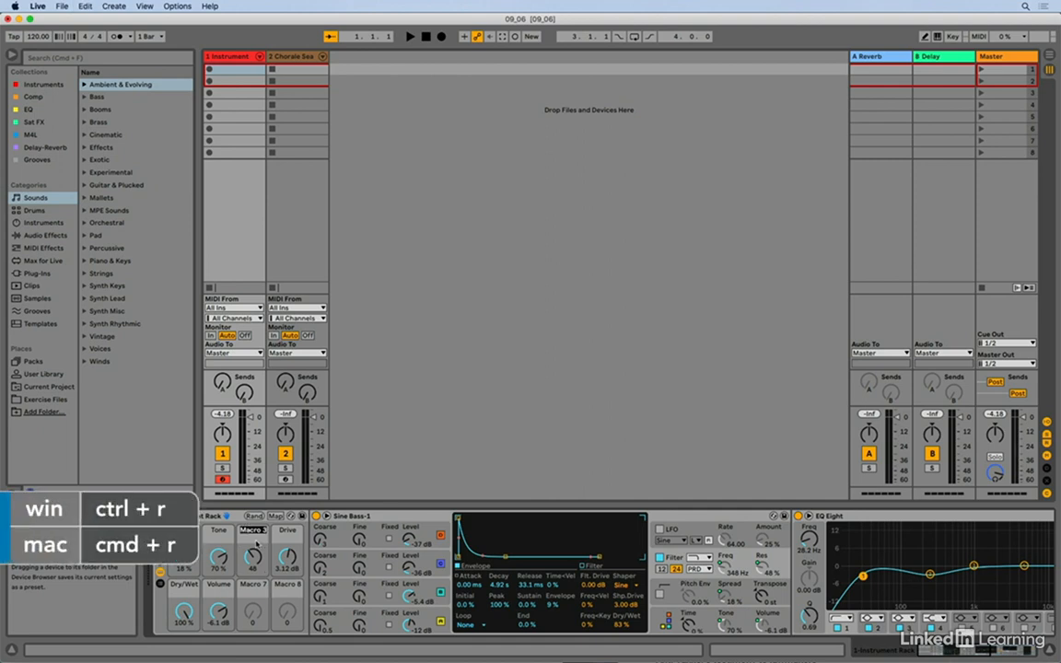
pyautogui.write('Fi')
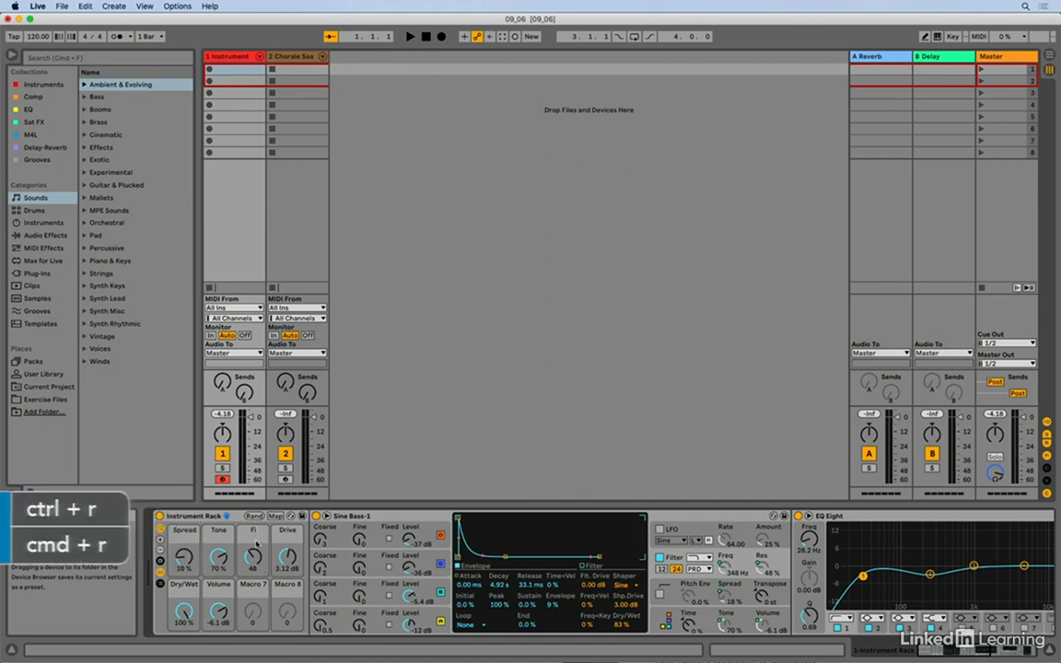
pyautogui.write('lter Freq')
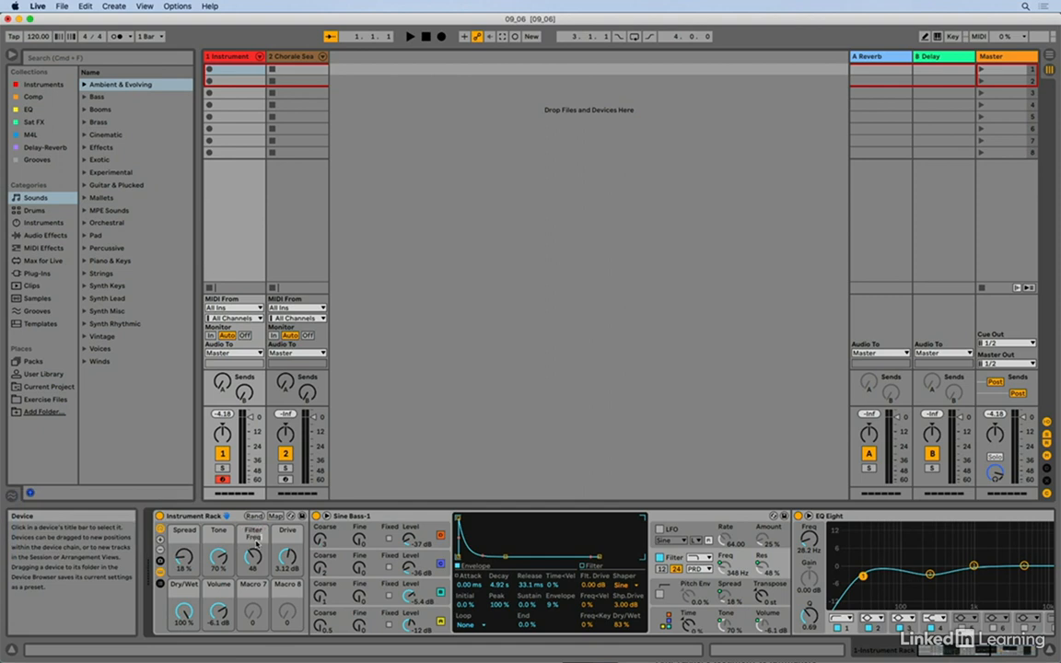
pyautogui.press('Return')
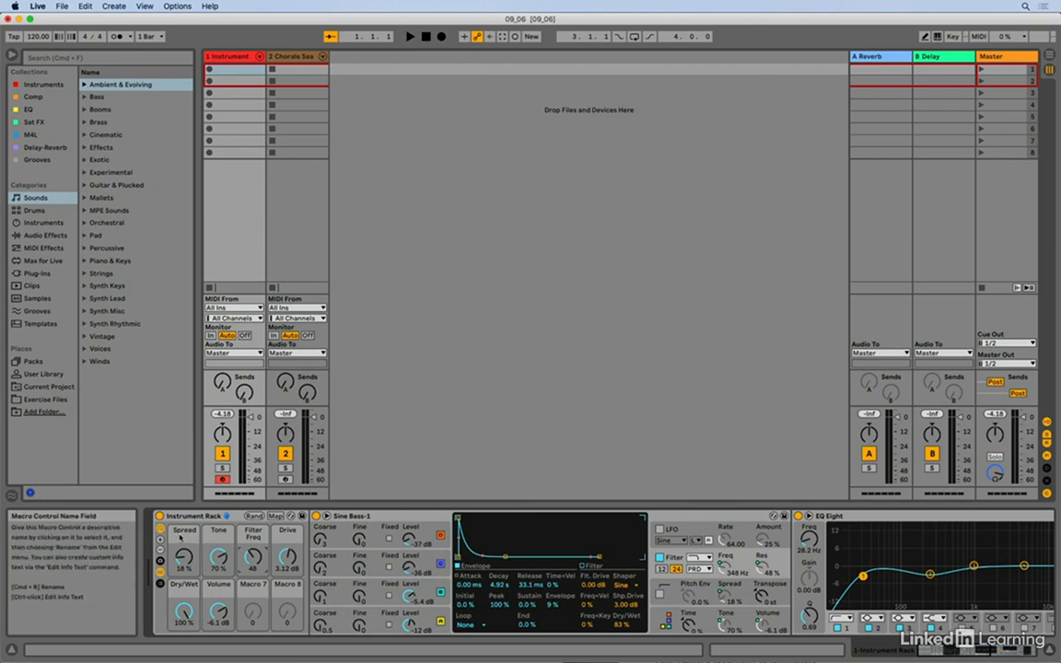
# Color the Spread macro dark red, the Tone macro teal and the Filter Freq macro purple.
pyautogui.rightClick(183, 532)
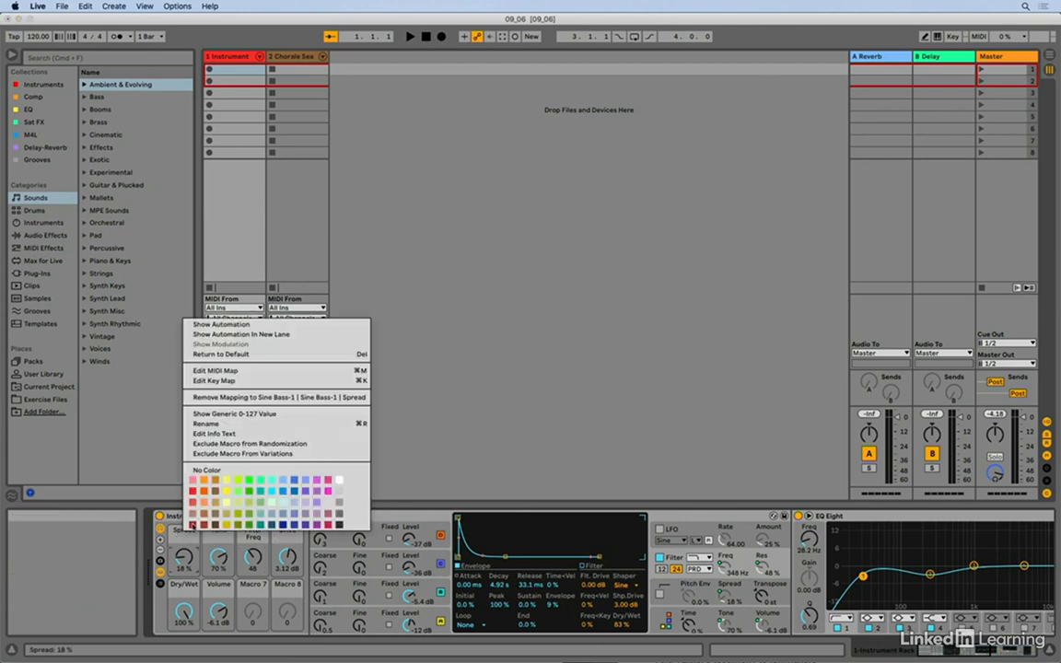
pyautogui.click(193, 526)
pyautogui.rightClick(224, 537)
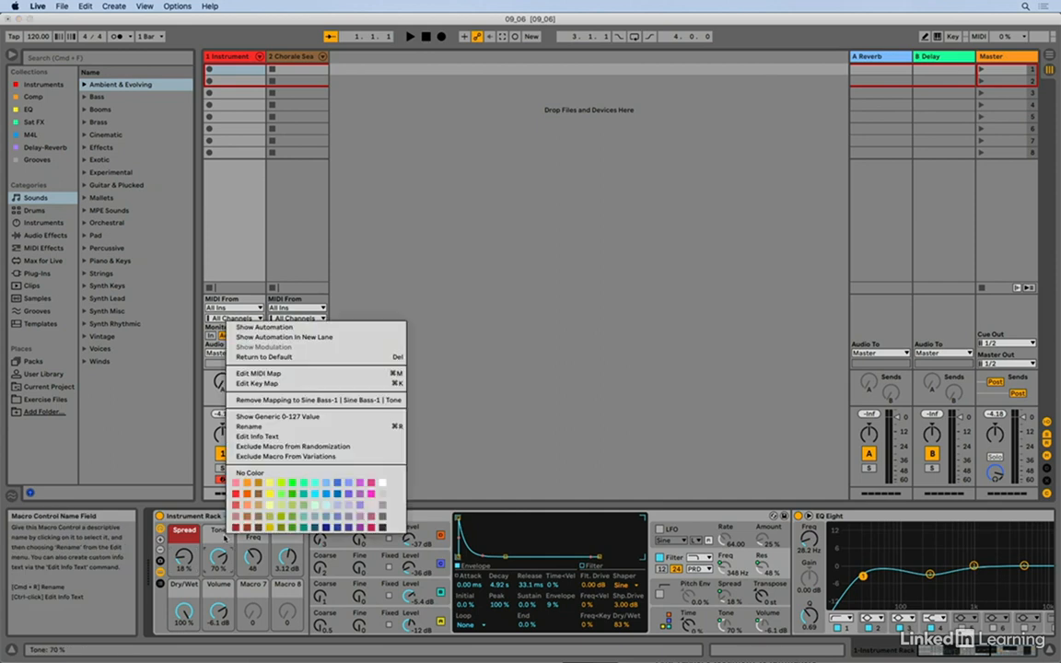
pyautogui.click(271, 450)
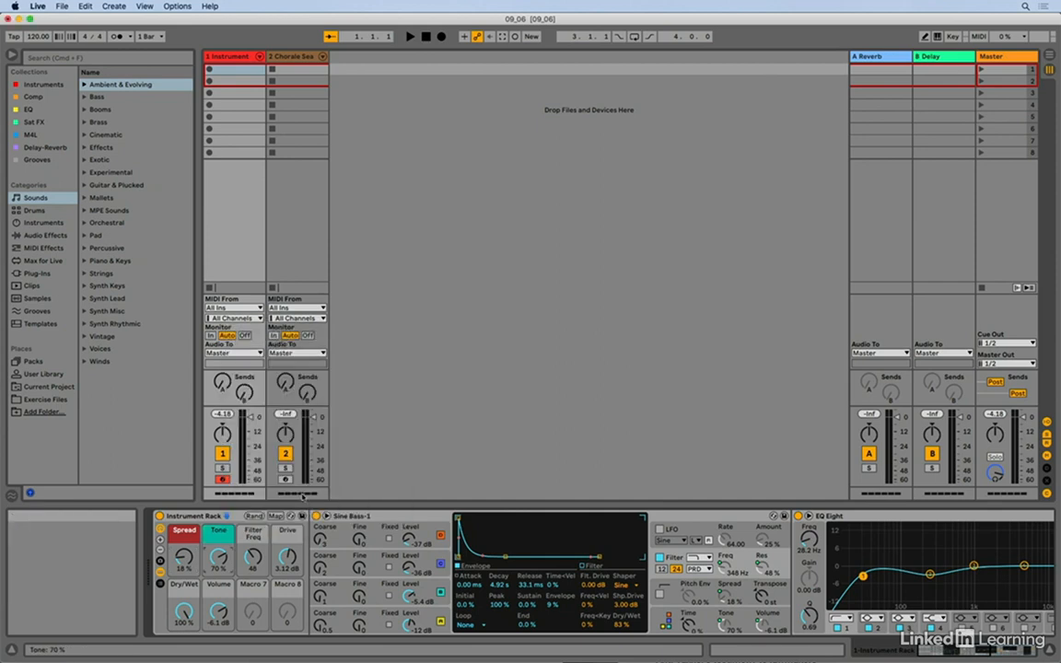
pyautogui.rightClick(262, 540)
pyautogui.click(338, 450)
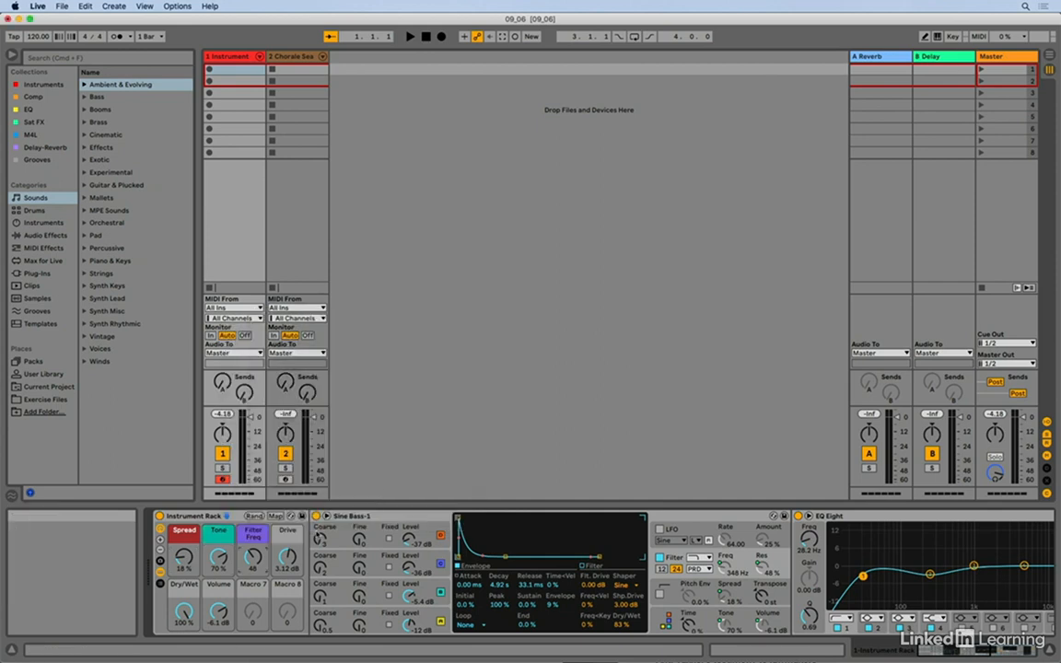
# Color the Drive macro dusty pink, the Dry/Wet macro pale yellow and the Volume macro cyan.
pyautogui.rightClick(289, 553)
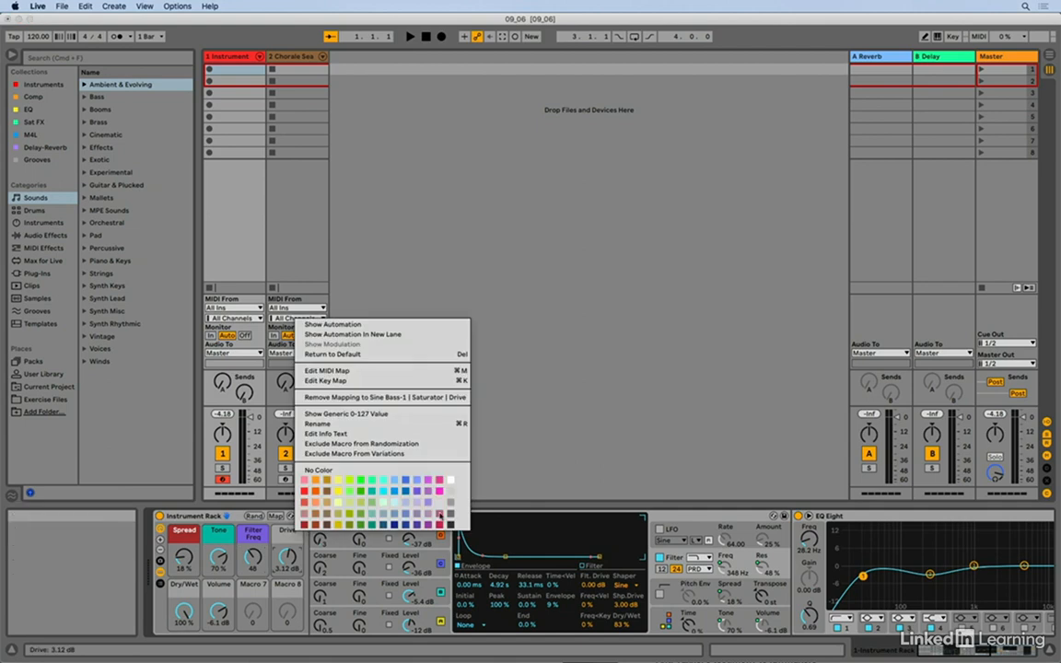
pyautogui.click(439, 515)
pyautogui.rightClick(189, 579)
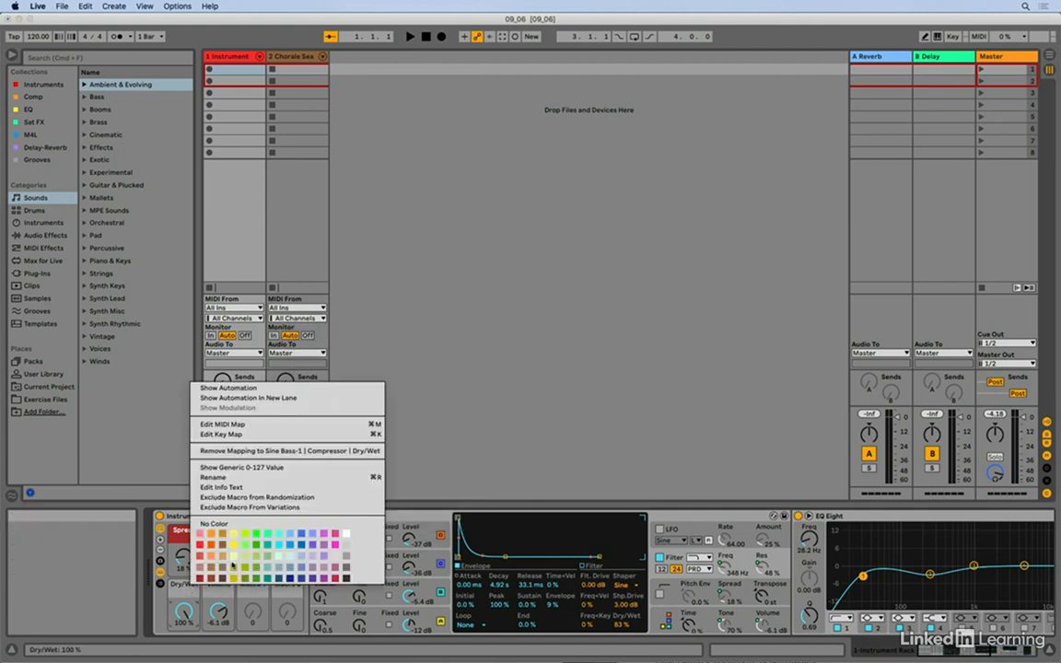
pyautogui.click(233, 557)
pyautogui.rightClick(214, 594)
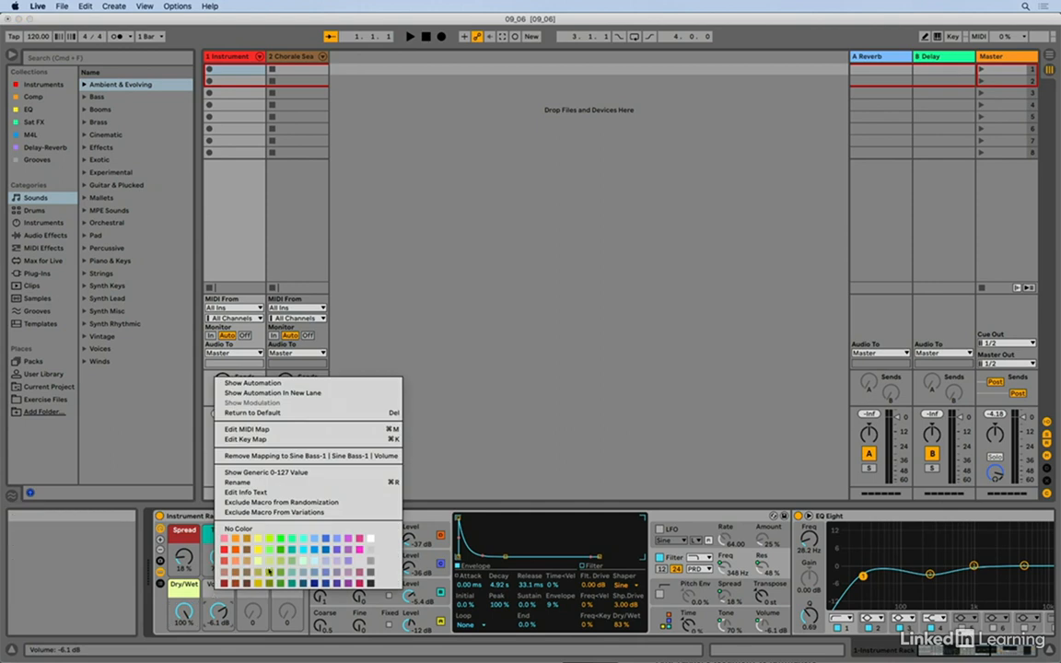
pyautogui.click(274, 502)
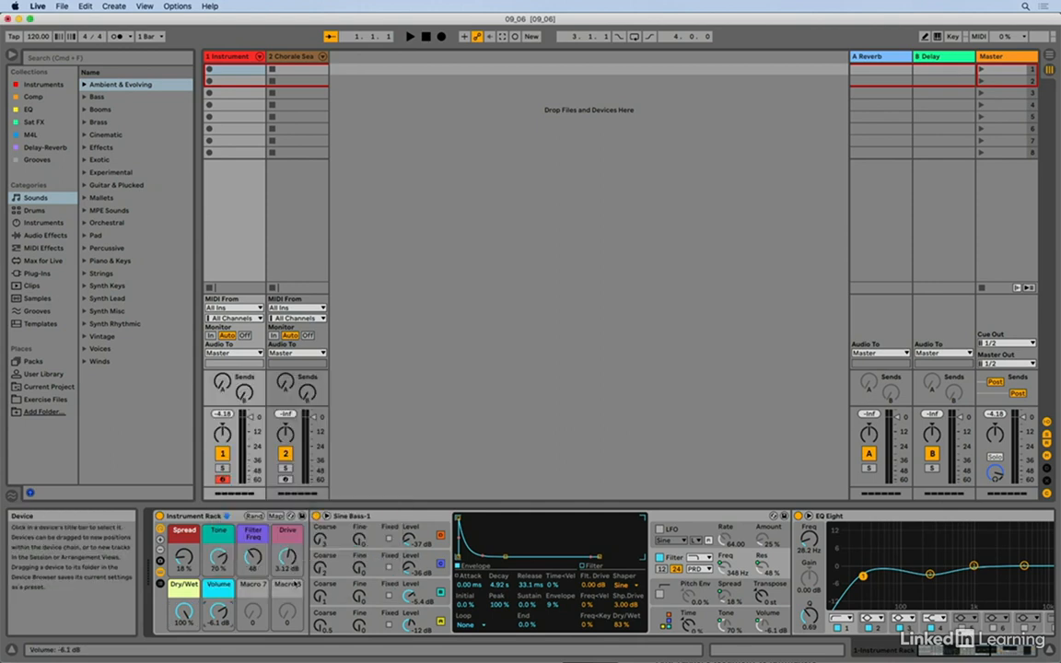
# In the rack's macro mappings, limit the Filter Frequency mapping to a range of 334 Hz to 1.01 kHz.
pyautogui.moveTo(252, 557); pyautogui.dragTo(252, 552)
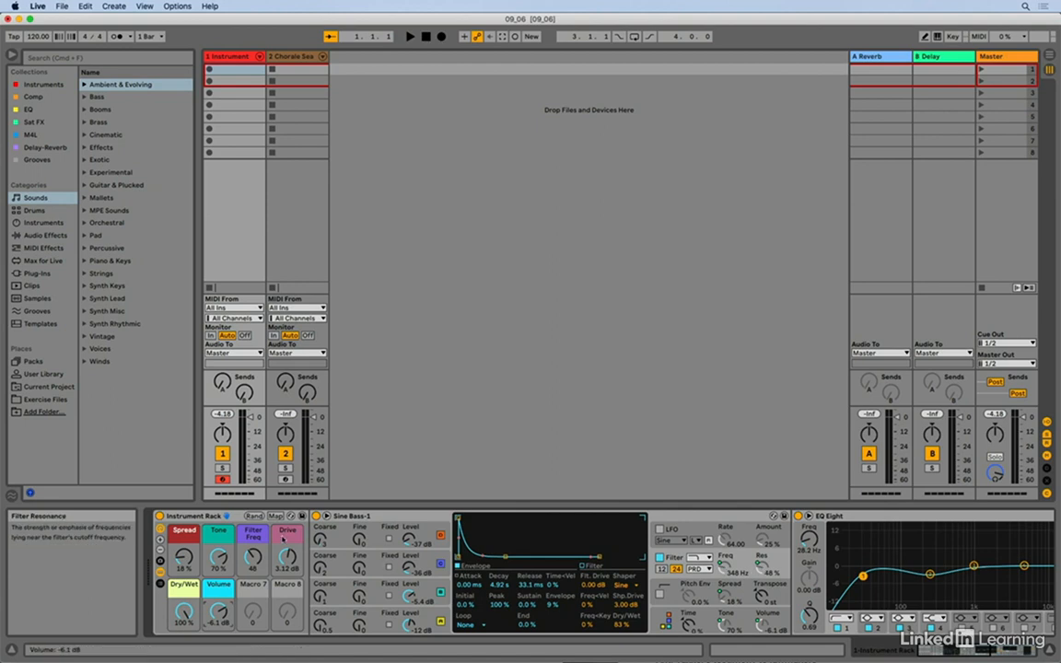
pyautogui.click(276, 517)
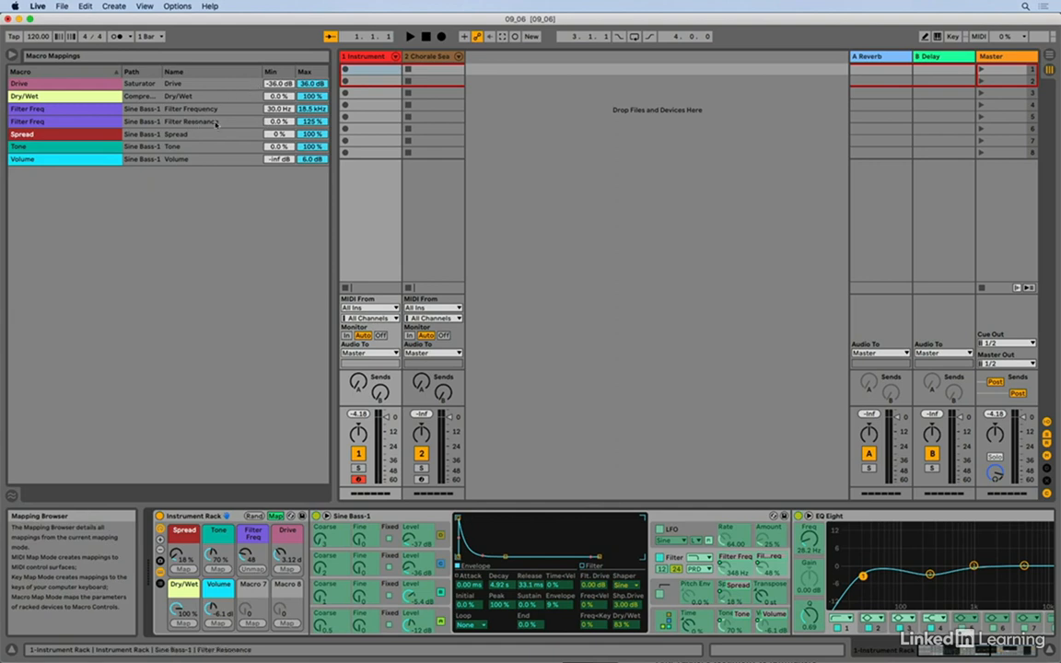
pyautogui.moveTo(275, 111); pyautogui.dragTo(276, 74)
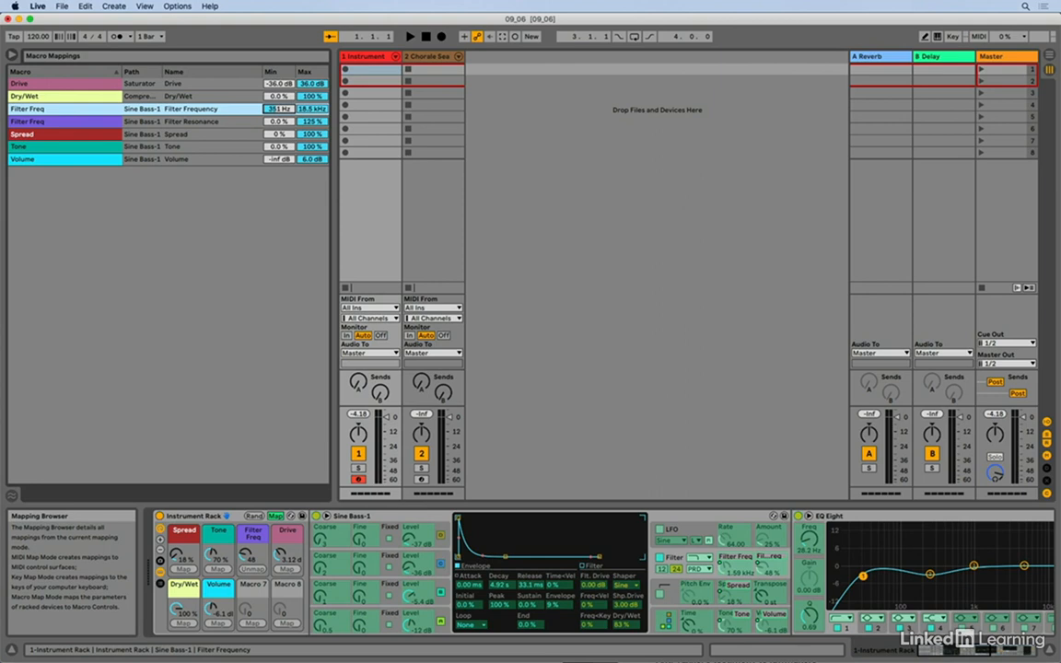
pyautogui.moveTo(275, 74); pyautogui.dragTo(276, 74)
pyautogui.moveTo(309, 109); pyautogui.dragTo(309, 124)
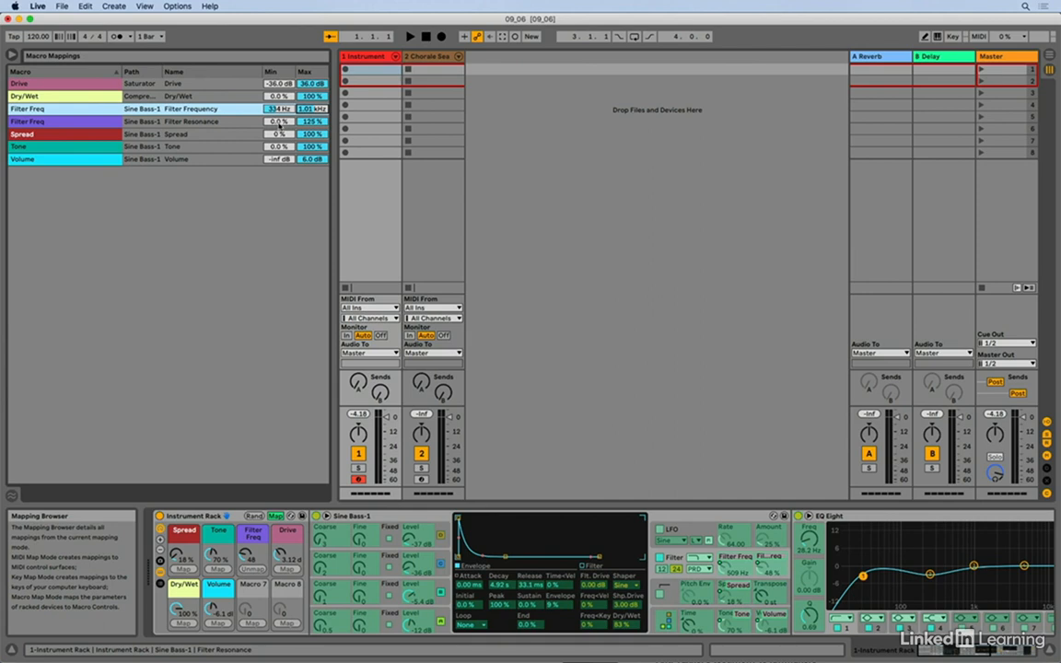
# Limit the Filter Resonance mapping to a range of 35% to 50% and leave macro map mode.
pyautogui.moveTo(276, 121); pyautogui.dragTo(276, 112)
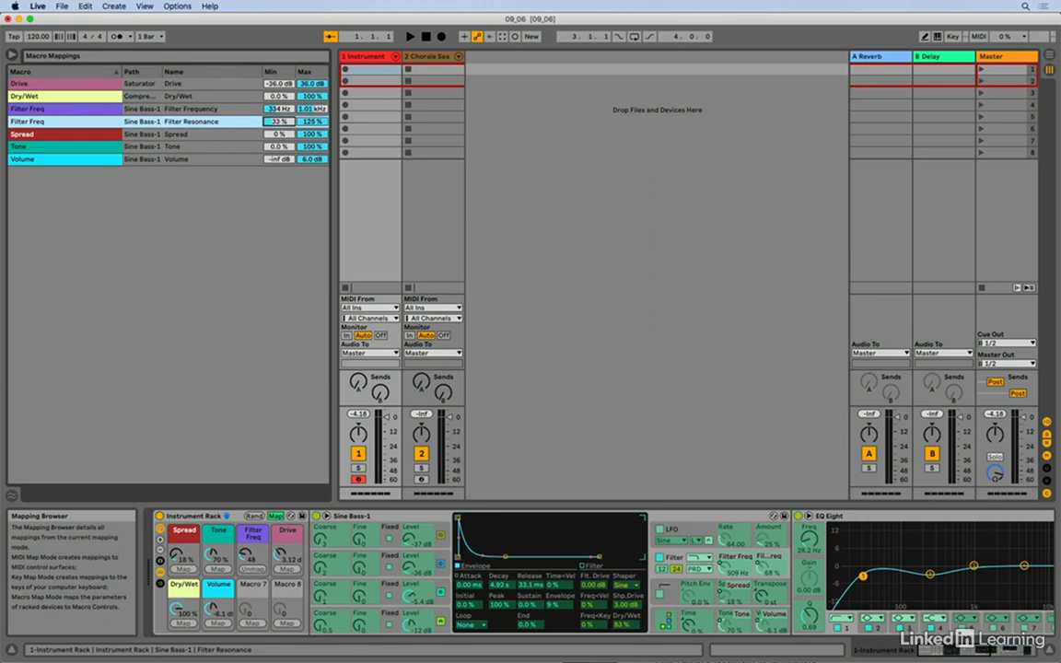
pyautogui.moveTo(278, 120); pyautogui.dragTo(314, 170)
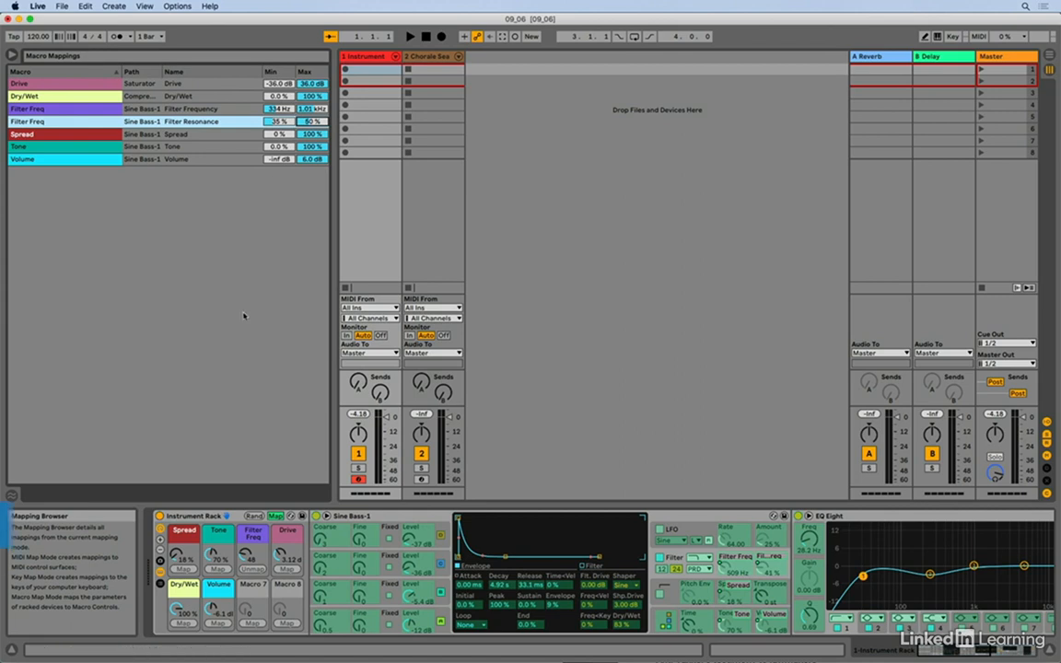
pyautogui.press('Escape')
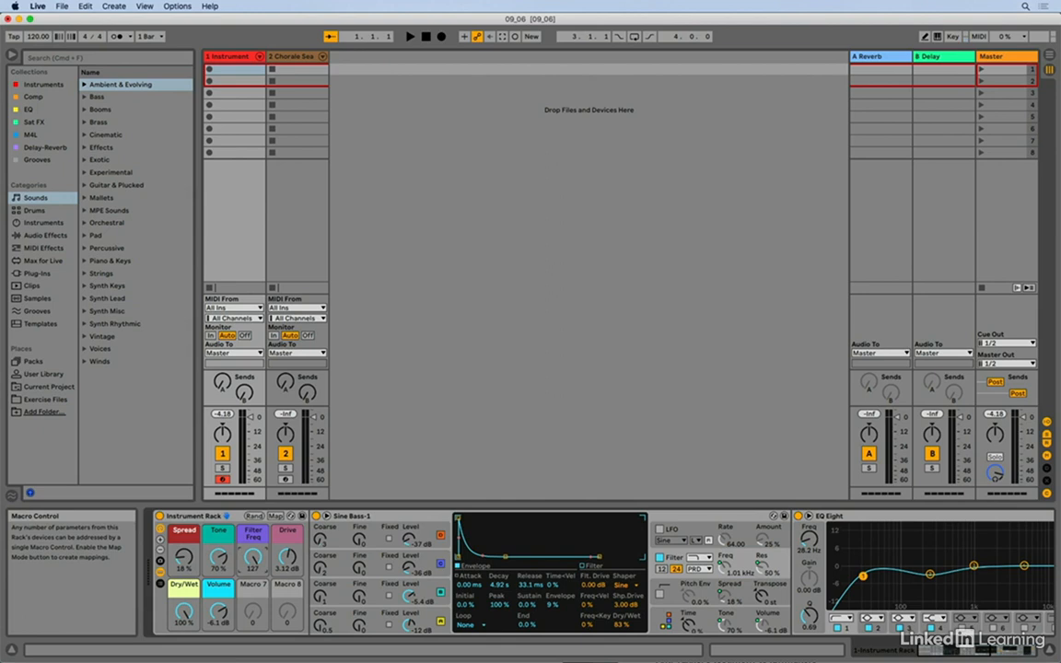
# Sweep the Filter Freq macro down and up through its range and leave it at 36.
pyautogui.moveTo(252, 558); pyautogui.dragTo(253, 656)
pyautogui.moveTo(252, 559); pyautogui.dragTo(253, 497)
pyautogui.moveTo(253, 558); pyautogui.dragTo(252, 607)
pyautogui.moveTo(252, 558); pyautogui.dragTo(252, 569)
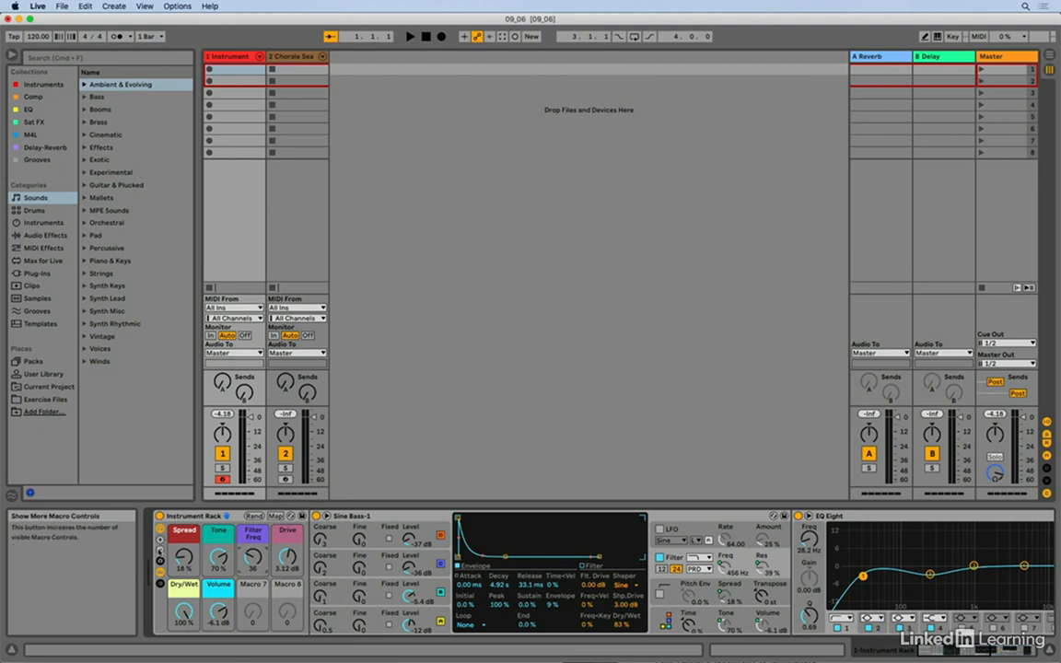
# Try different numbers of visible macros in the Instrument Rack, from 14 down to two, and leave the six mapped macros showing.
pyautogui.click(161, 541)
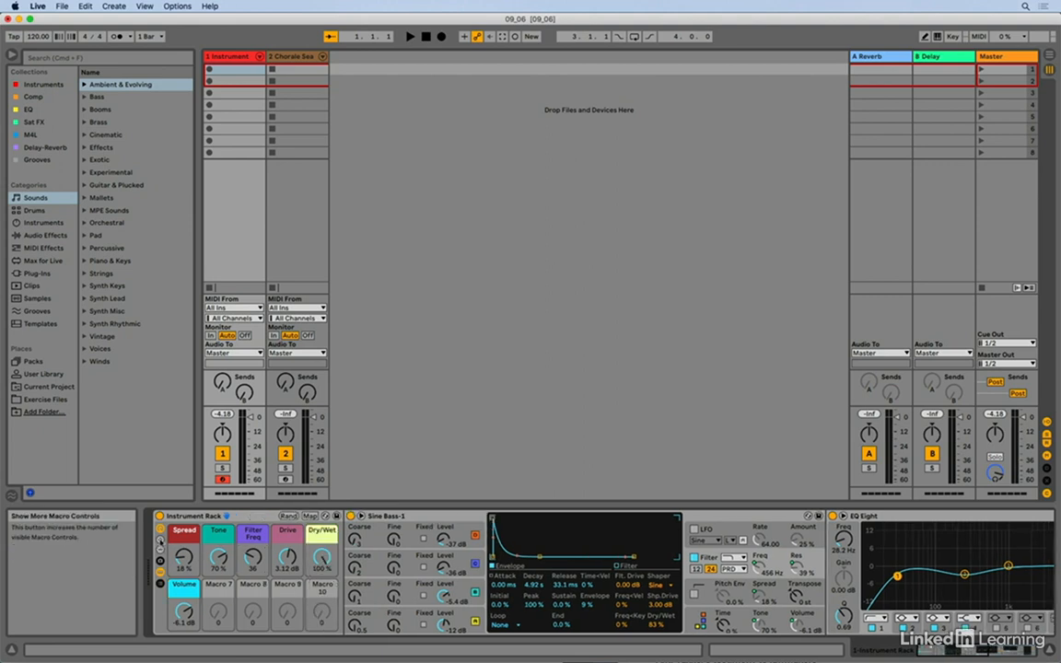
pyautogui.click(160, 541)
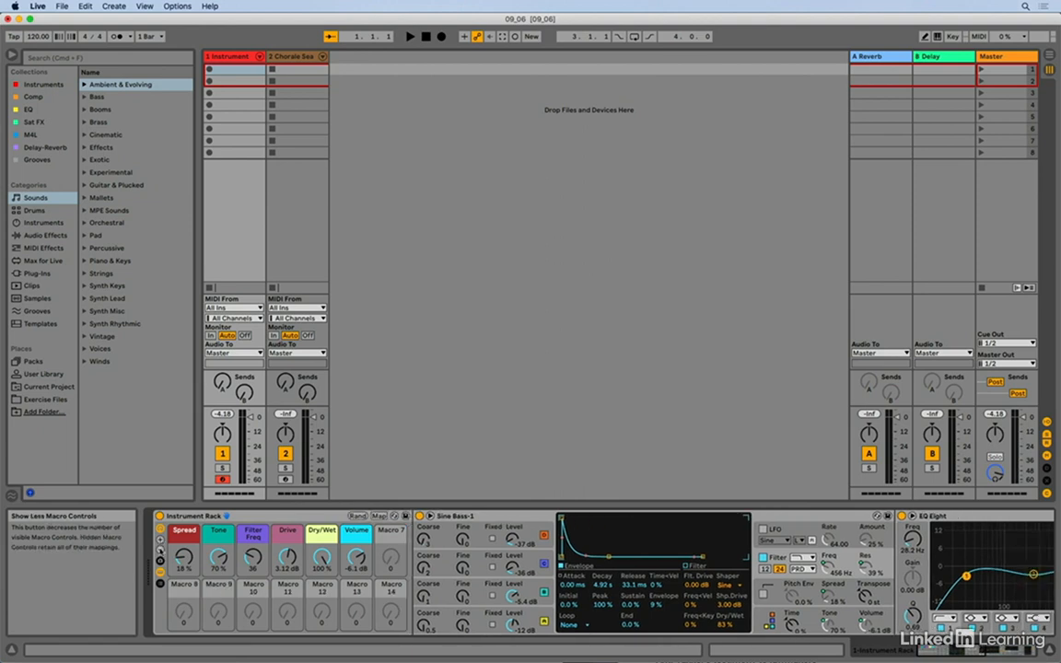
pyautogui.click(160, 551)
pyautogui.click(160, 551)
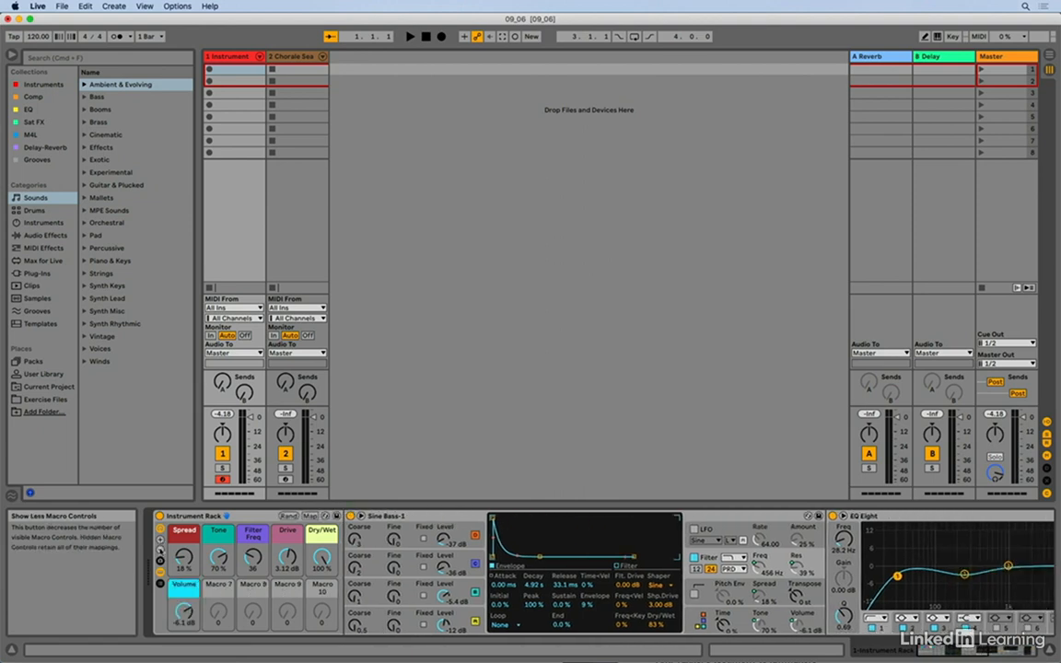
pyautogui.click(160, 551)
pyautogui.click(161, 551)
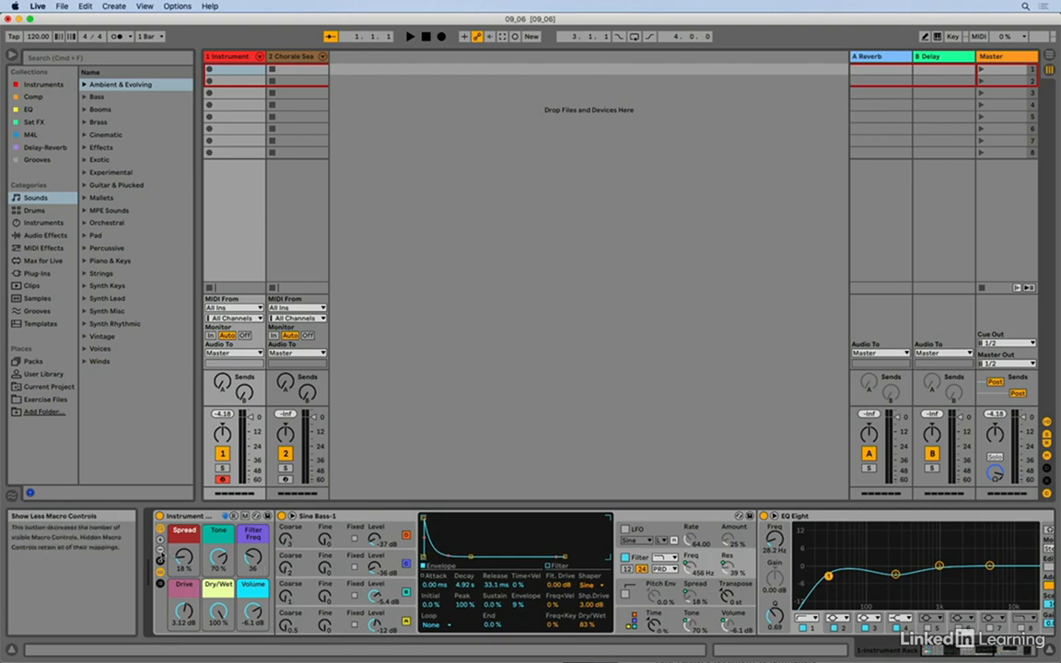
pyautogui.click(160, 550)
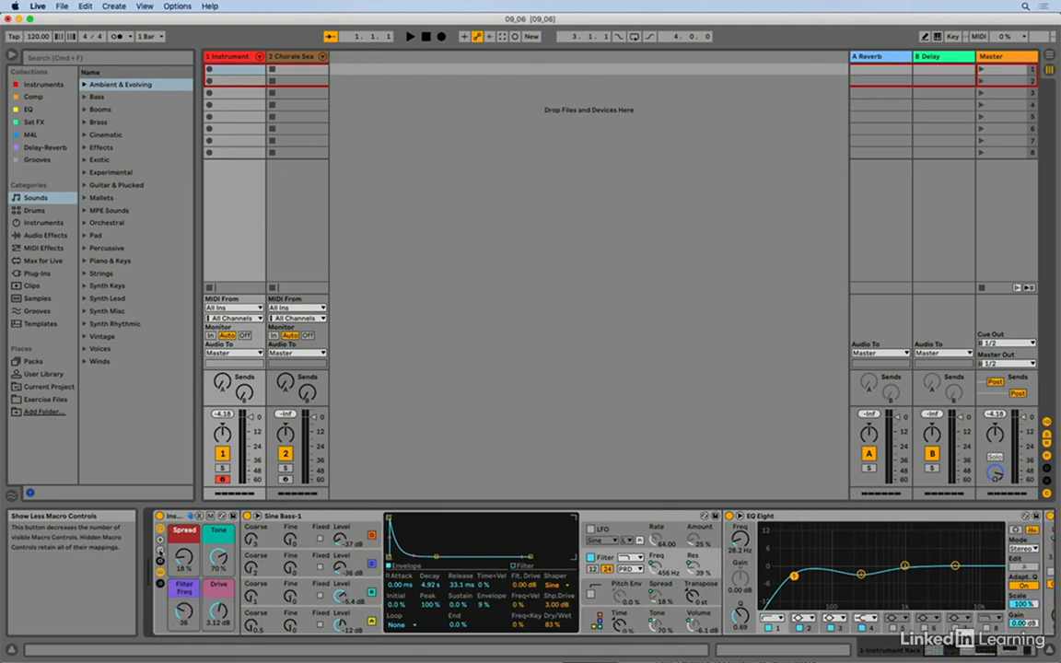
pyautogui.click(160, 550)
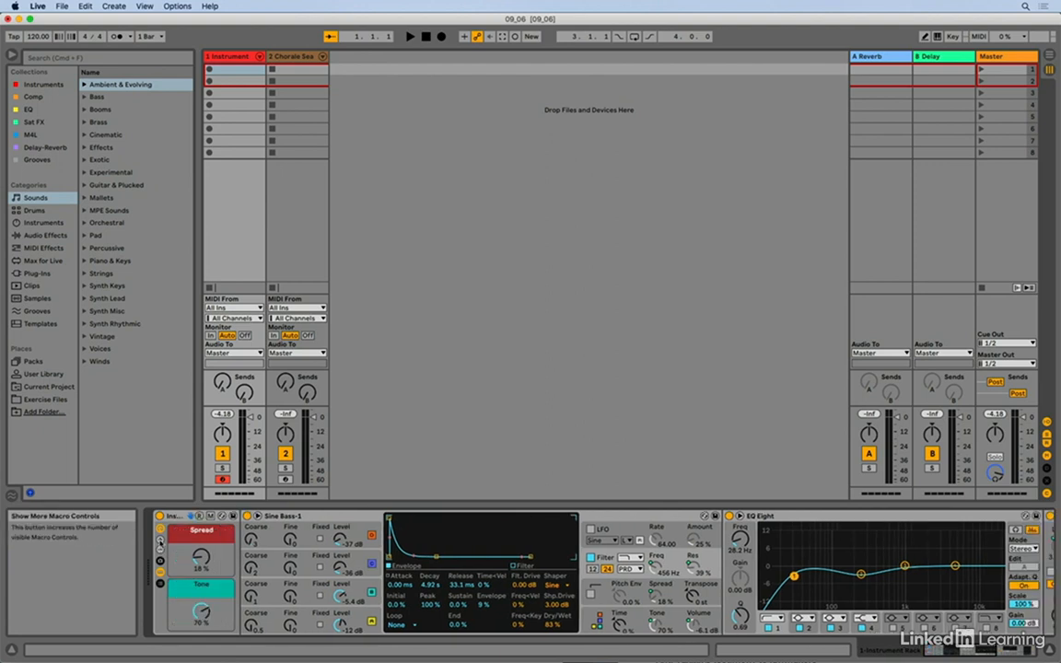
pyautogui.click(160, 542)
pyautogui.click(160, 542)
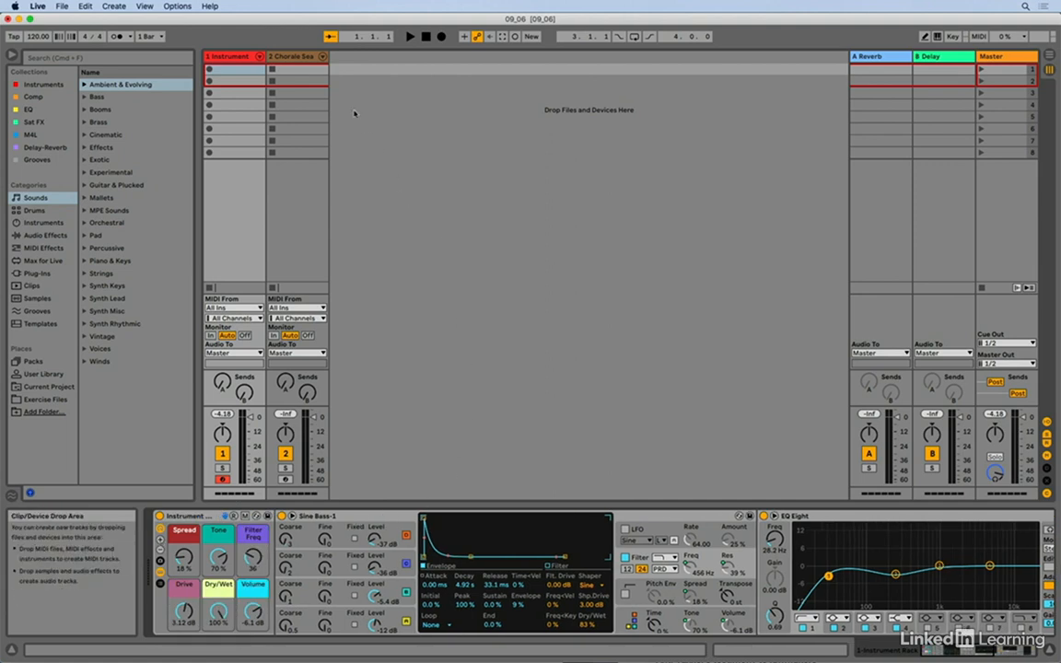
# Show the macro variations of the Chorale Sea track's rack and exclude its Volume macro from randomization.
pyautogui.click(297, 58)
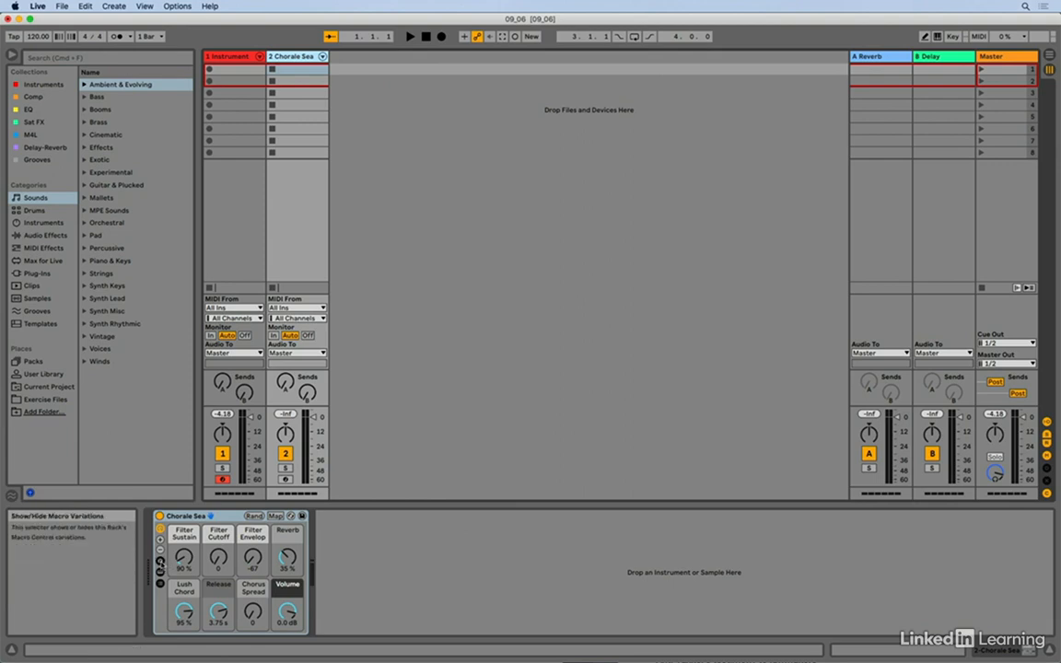
pyautogui.click(160, 561)
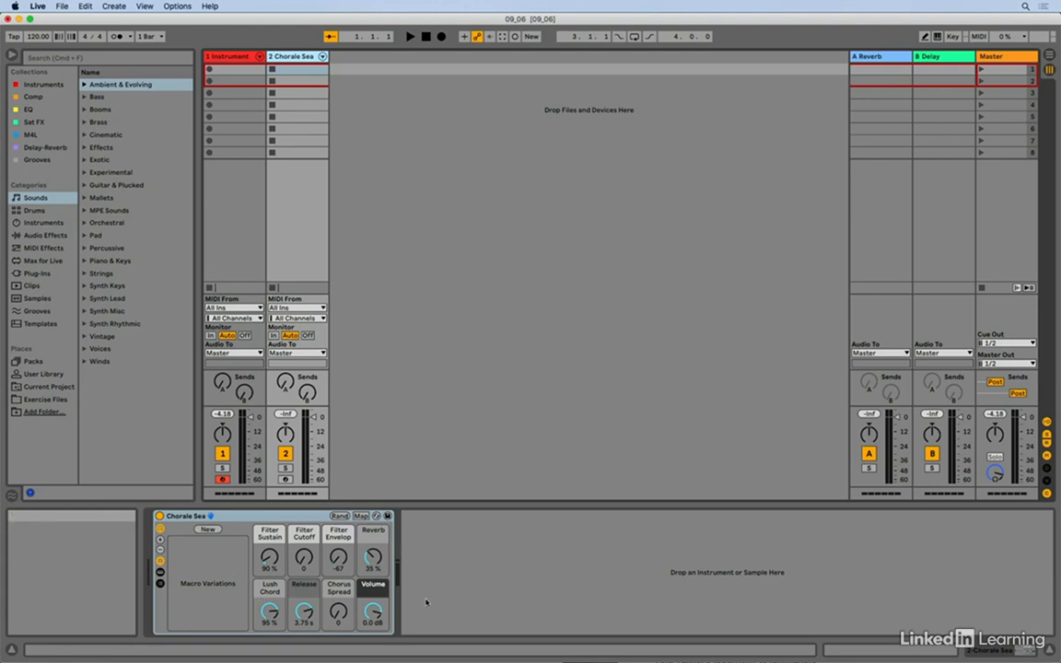
pyautogui.rightClick(373, 613)
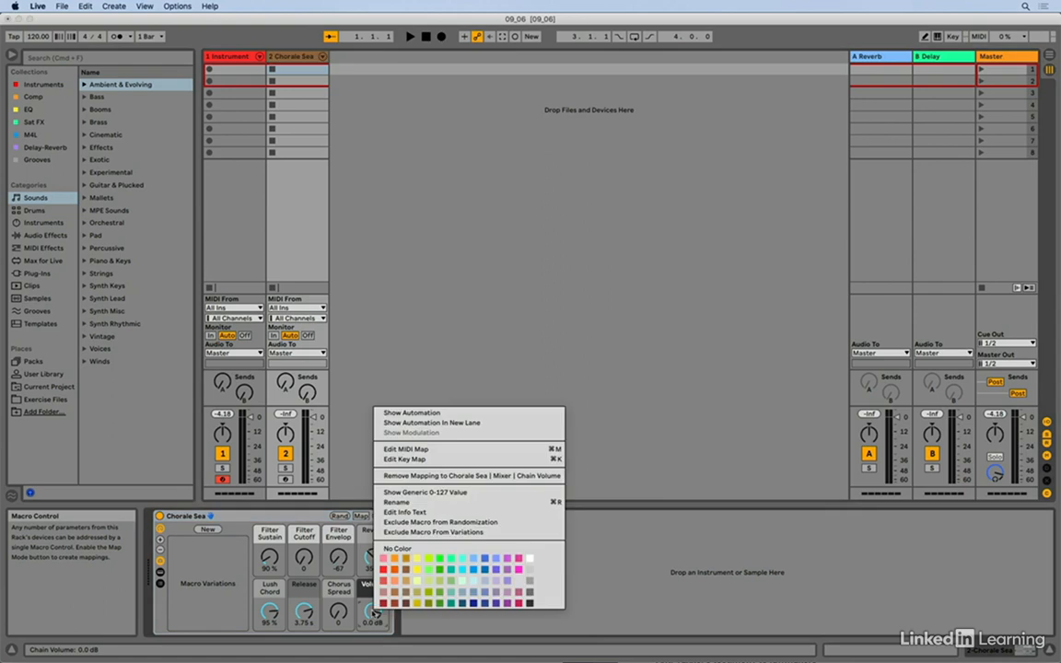
pyautogui.click(449, 522)
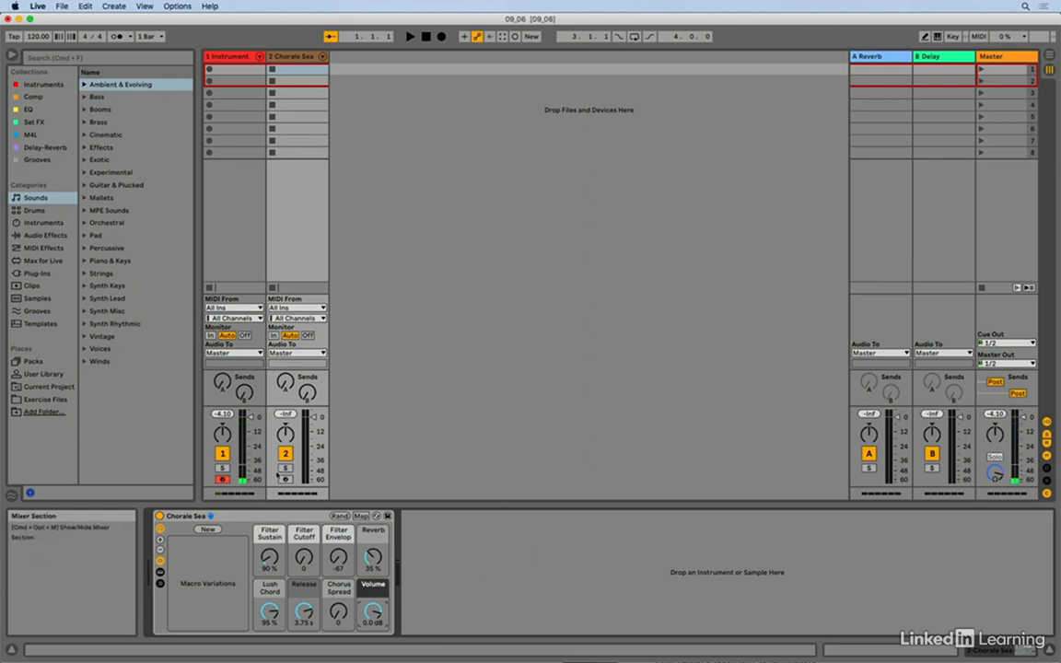
# Arm the Chorale Sea track and store the current macro settings as a new variation named "Start".
pyautogui.click(285, 480)
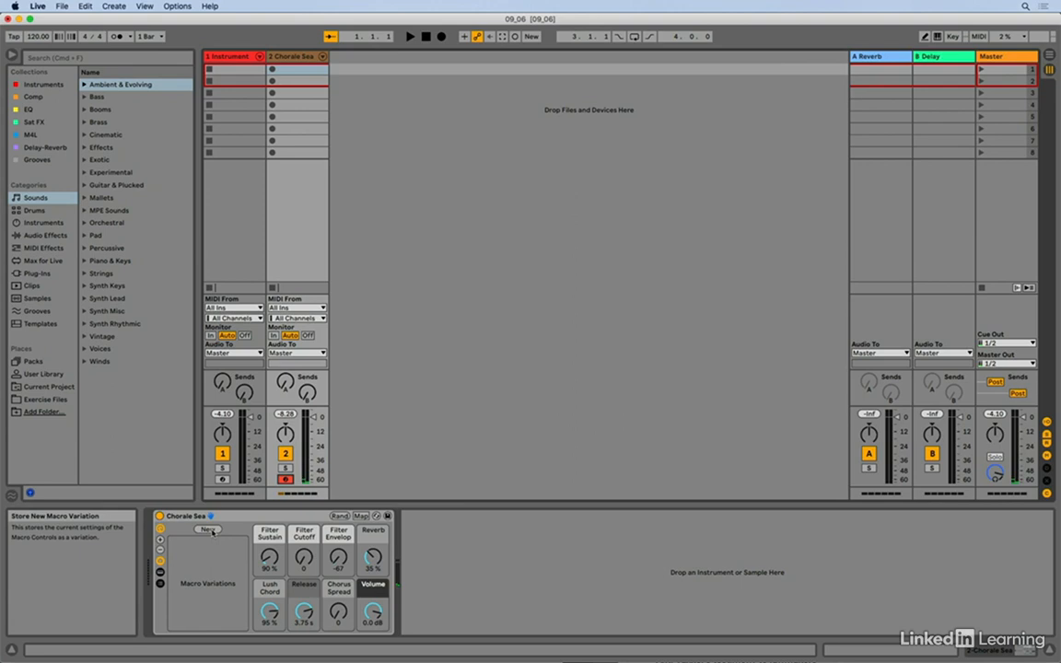
pyautogui.click(210, 531)
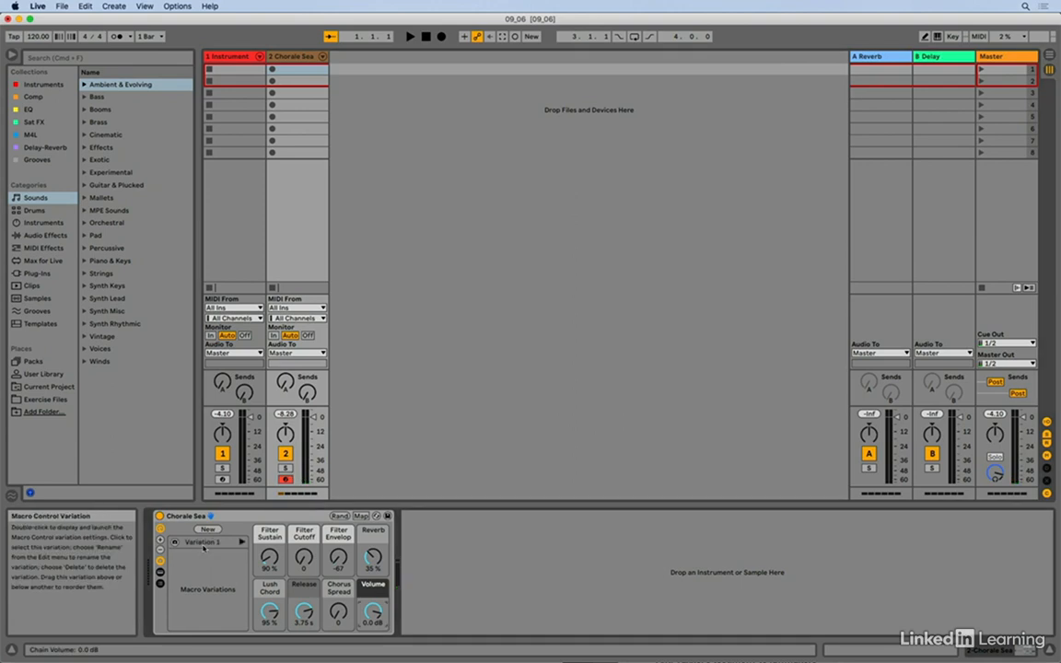
pyautogui.click(204, 544)
pyautogui.rightClick(204, 545)
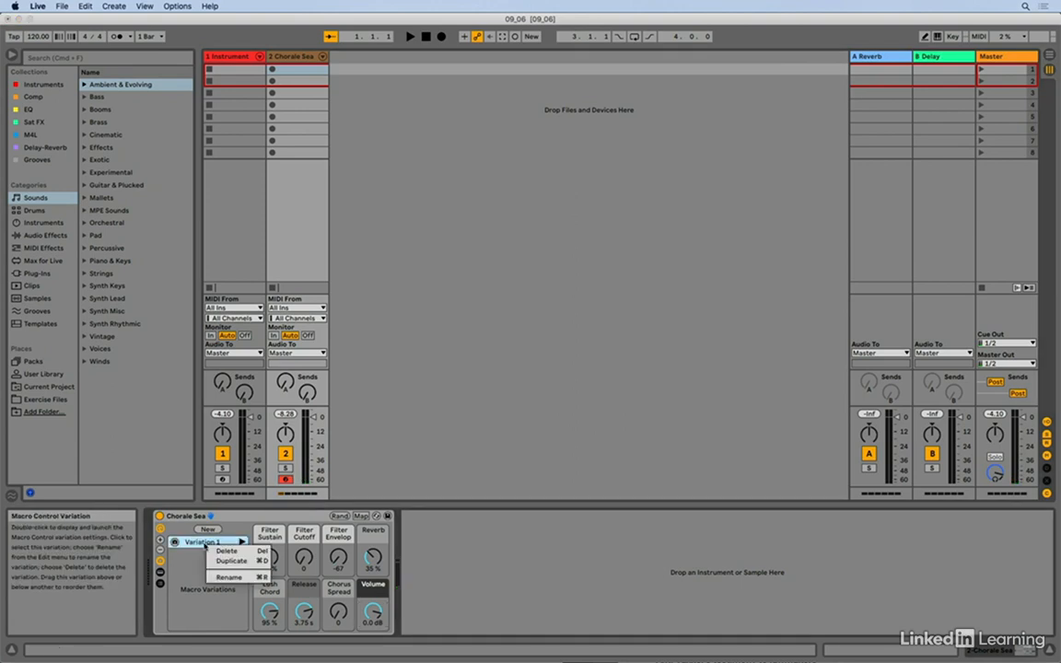
pyautogui.click(230, 577)
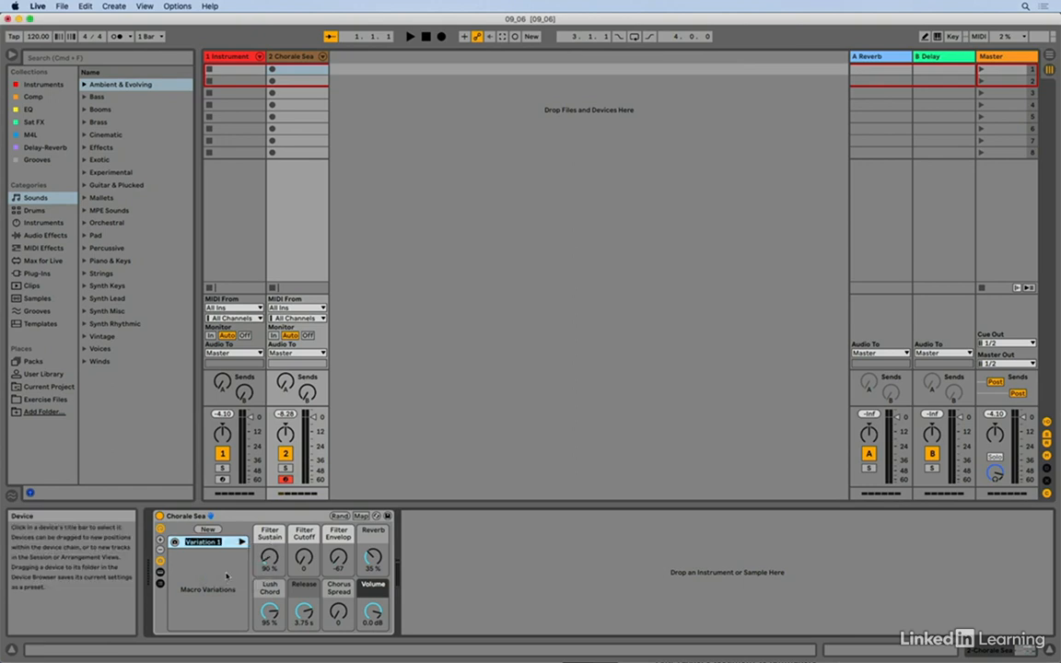
pyautogui.write('Start')
pyautogui.press('Return')
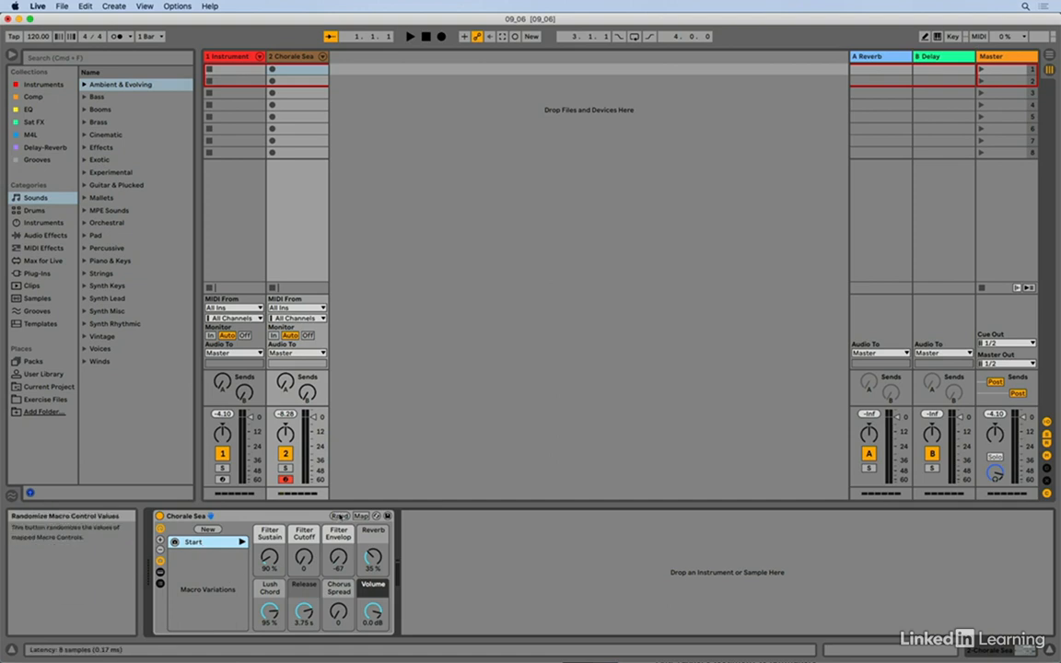
# Randomize the Chorale Sea macros, store the result as a new variation, and randomize the macros again.
pyautogui.click(340, 517)
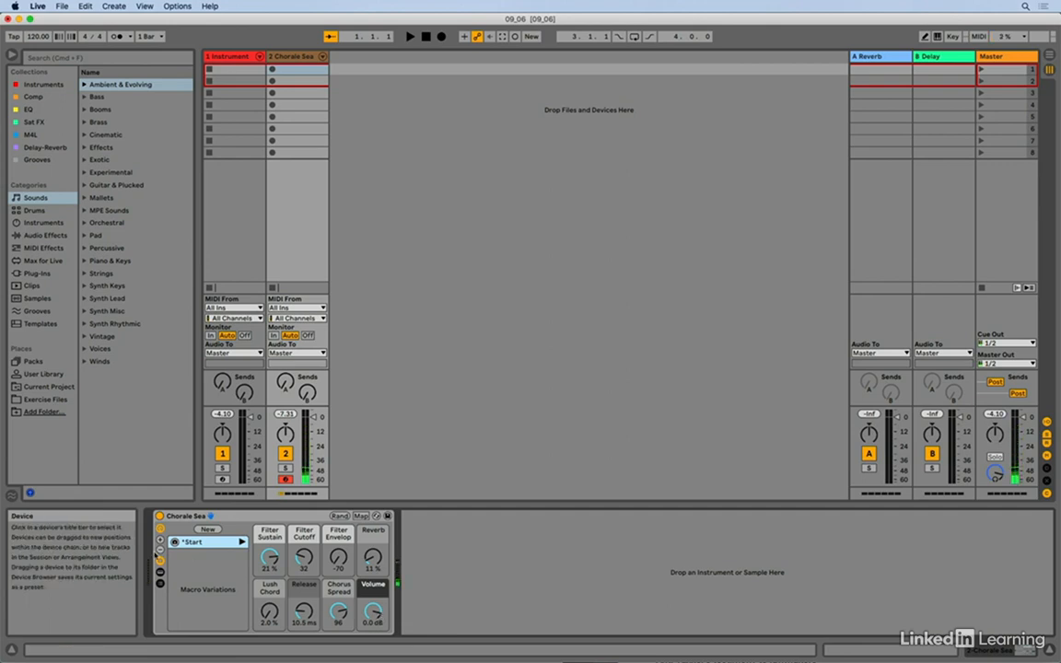
pyautogui.click(209, 531)
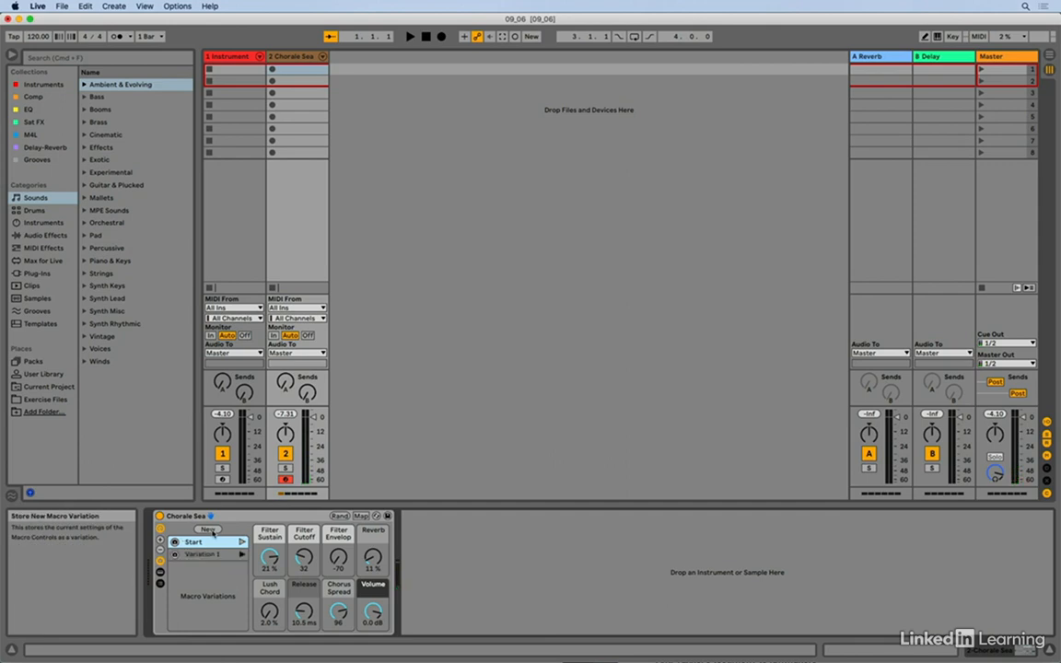
pyautogui.click(339, 517)
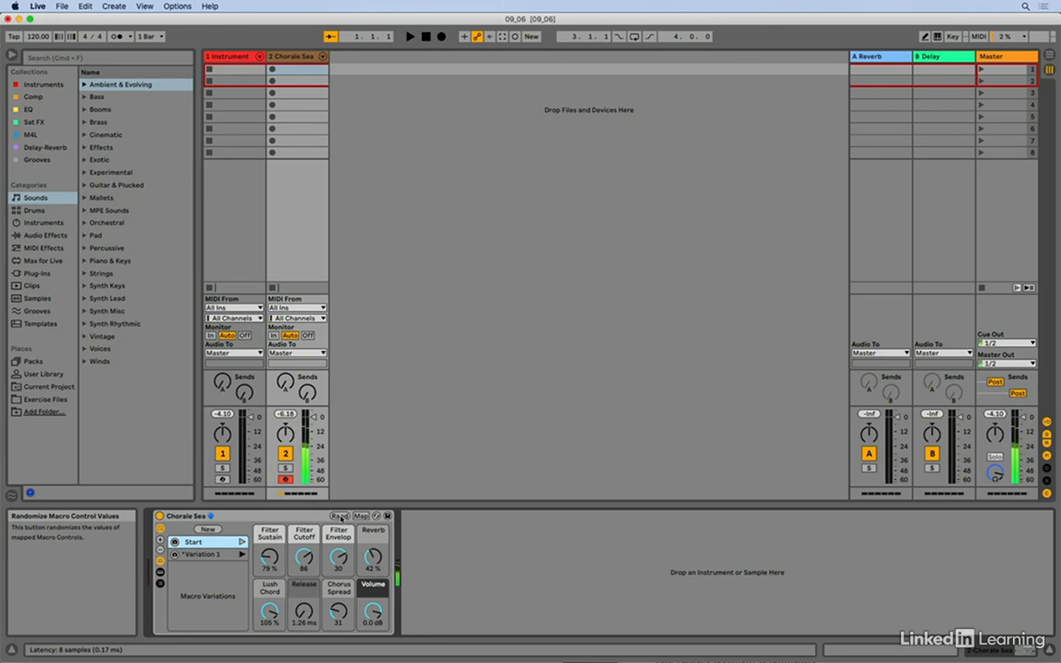
# Create two more randomized variations of the Chorale Sea macros, storing each new set of random values as its own variation.
pyautogui.click(340, 517)
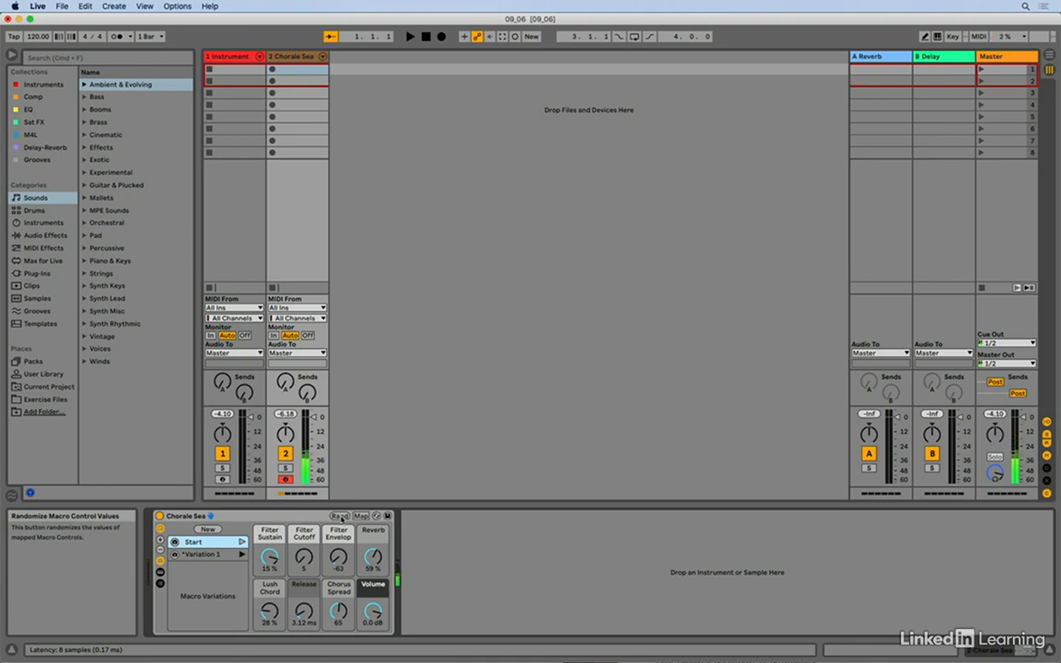
pyautogui.click(208, 531)
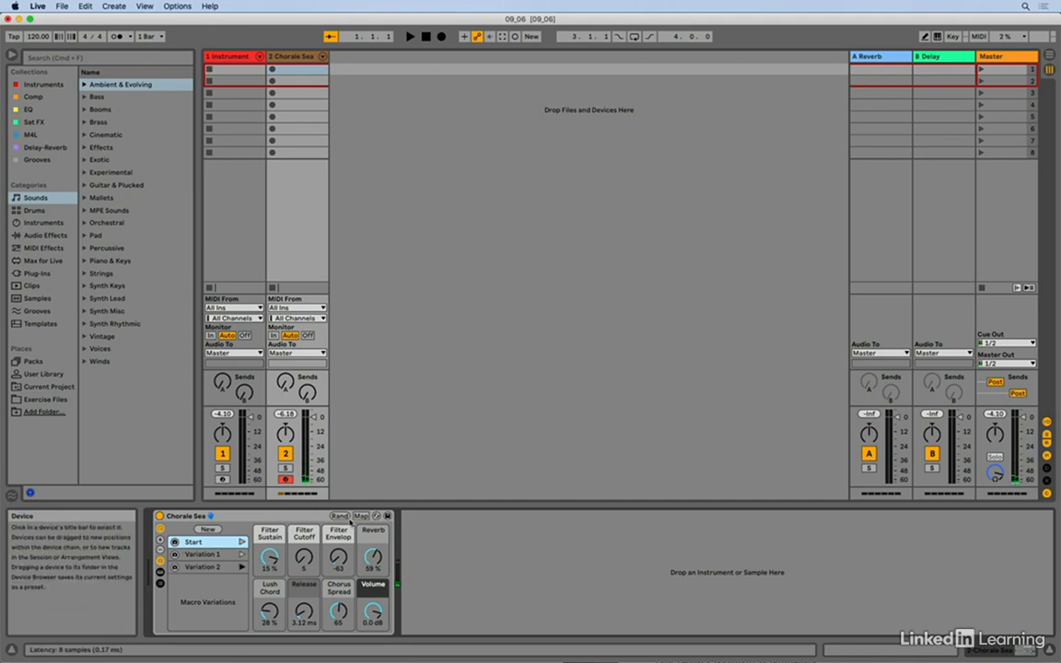
pyautogui.click(340, 517)
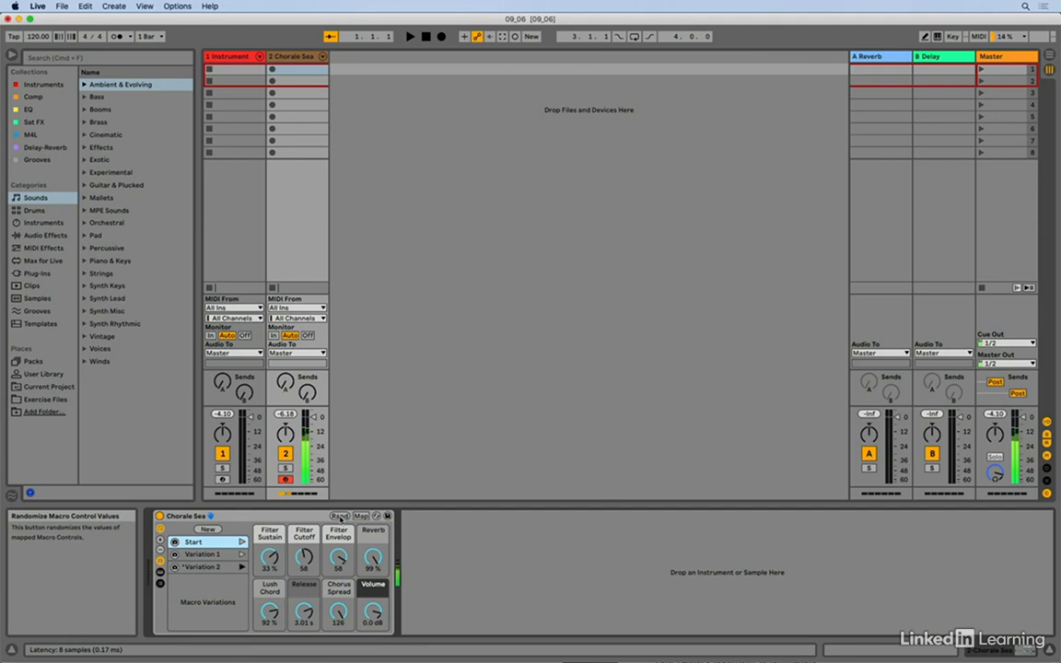
pyautogui.click(210, 531)
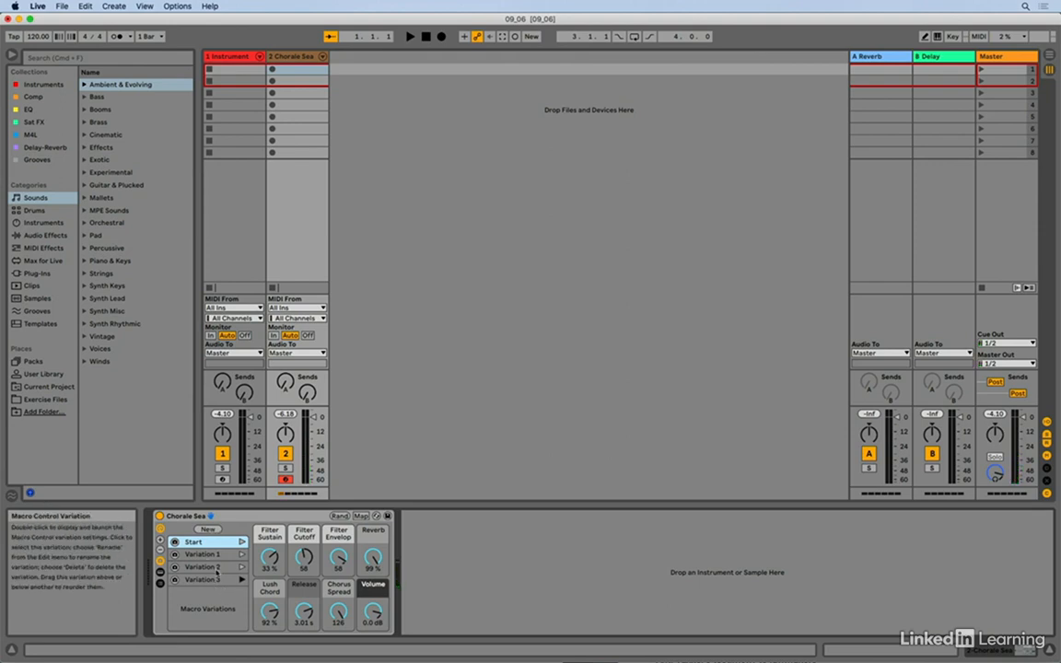
# Launch Variation 2, set its Reverb macro to 42 % and Filter Sustain to 48 %, and overwrite the stored variation with these settings.
pyautogui.click(217, 567)
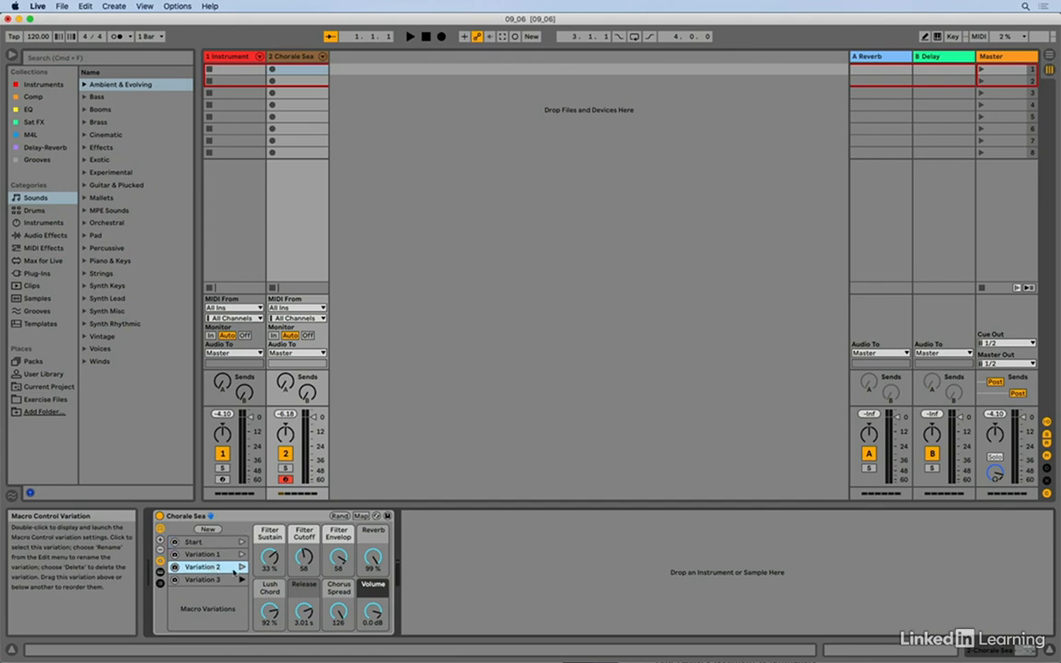
pyautogui.click(242, 567)
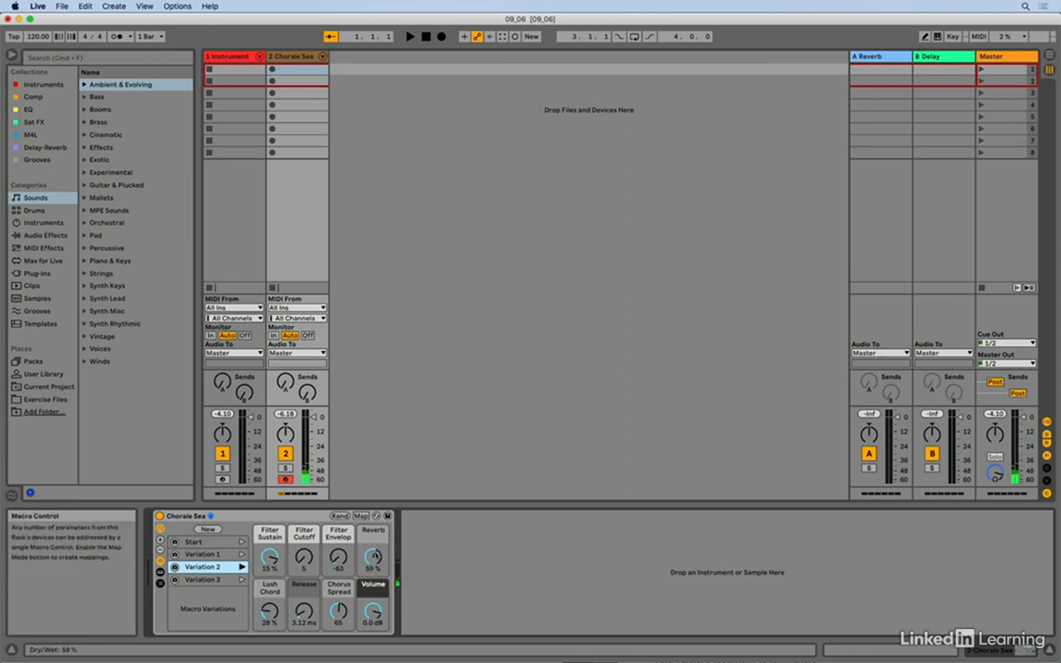
pyautogui.moveTo(374, 555); pyautogui.dragTo(374, 576)
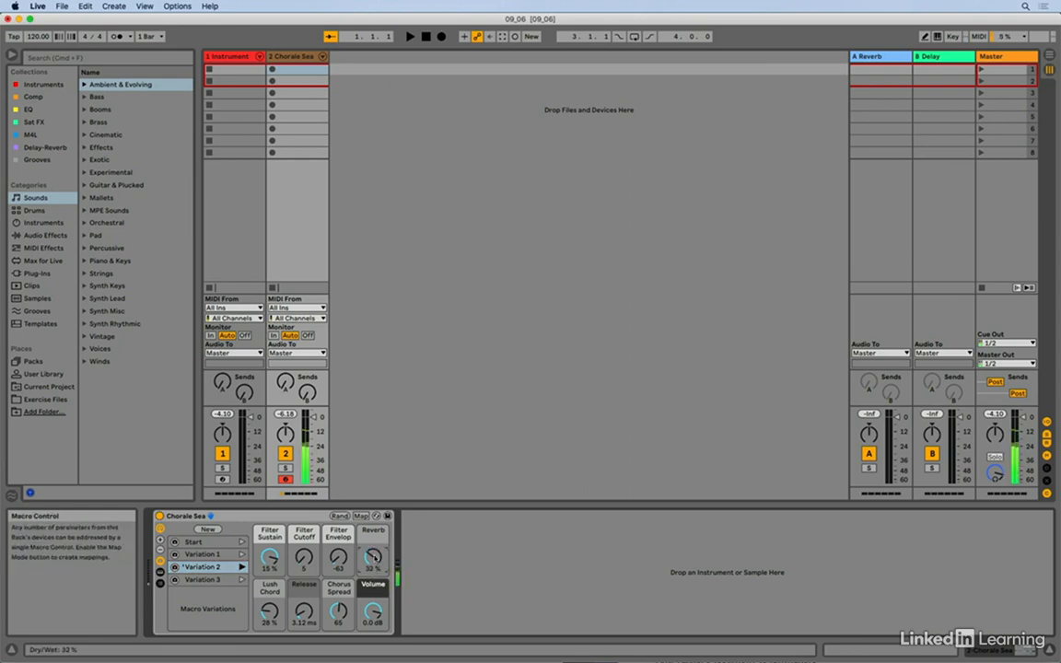
pyautogui.moveTo(374, 558); pyautogui.dragTo(373, 548)
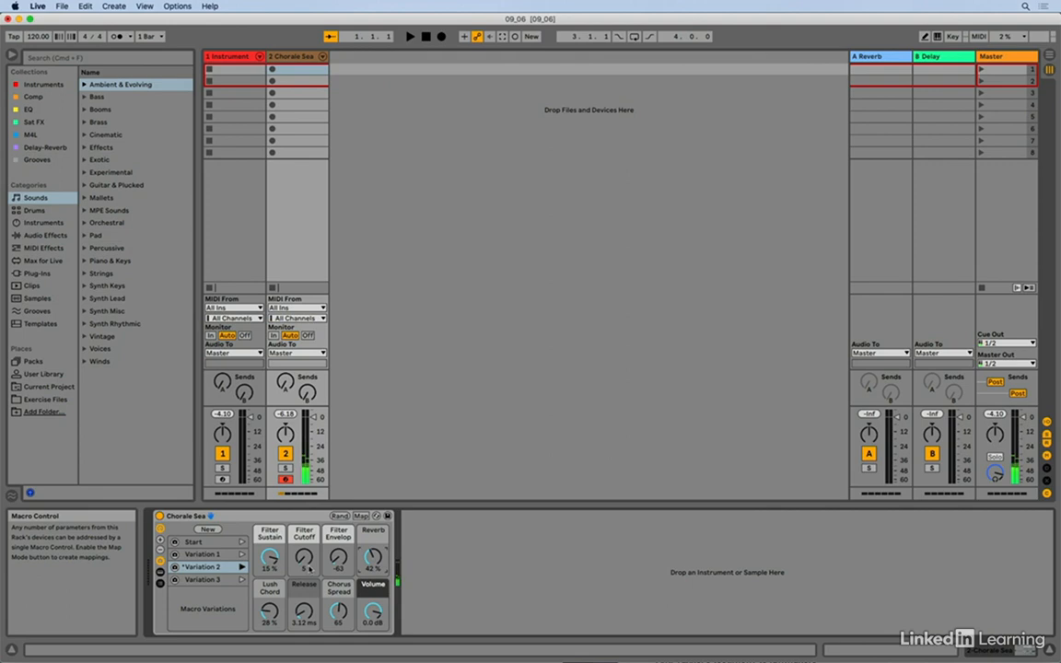
pyautogui.moveTo(271, 560); pyautogui.dragTo(272, 528)
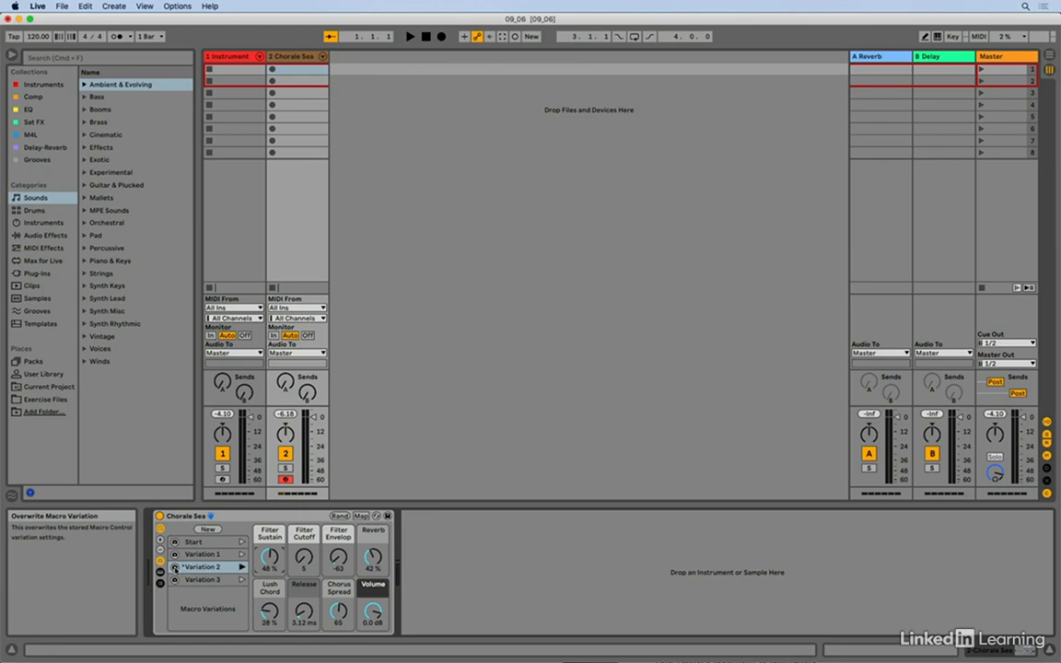
pyautogui.click(175, 567)
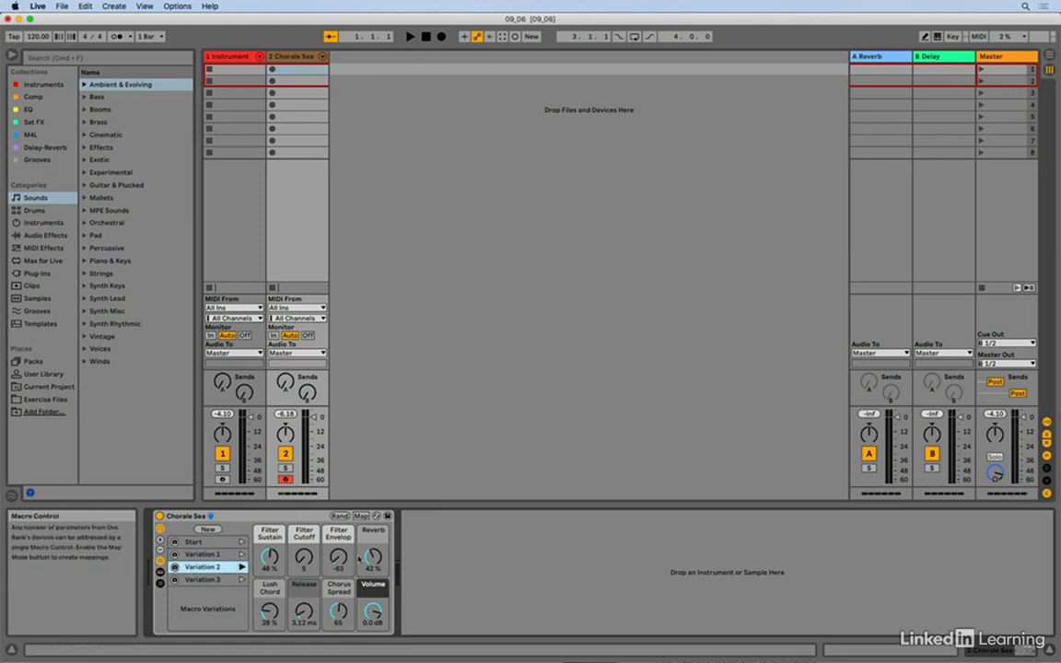
# Recall Variation 1 and then Variation 2 to compare them, and delete Variation 2 from the Chorale Sea rack.
pyautogui.click(243, 555)
pyautogui.click(242, 567)
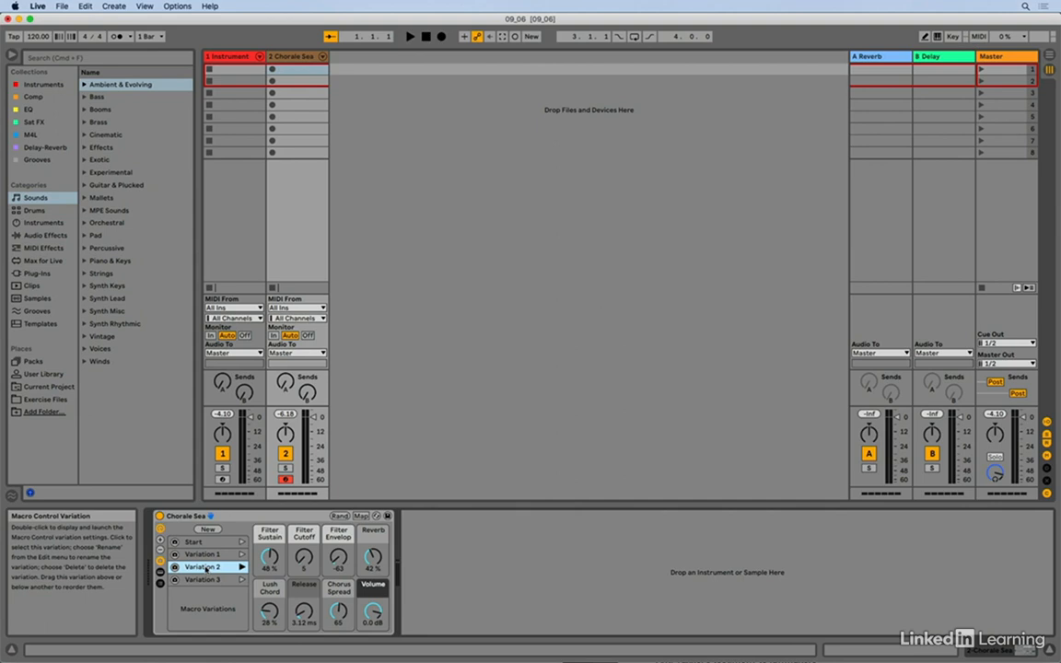
pyautogui.press('Delete')
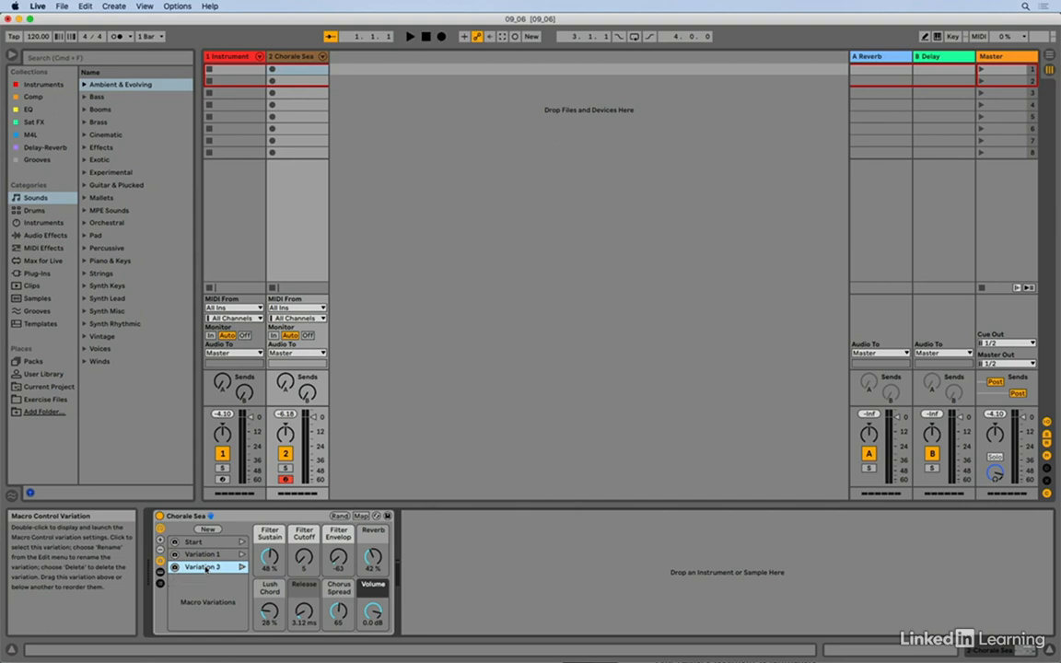